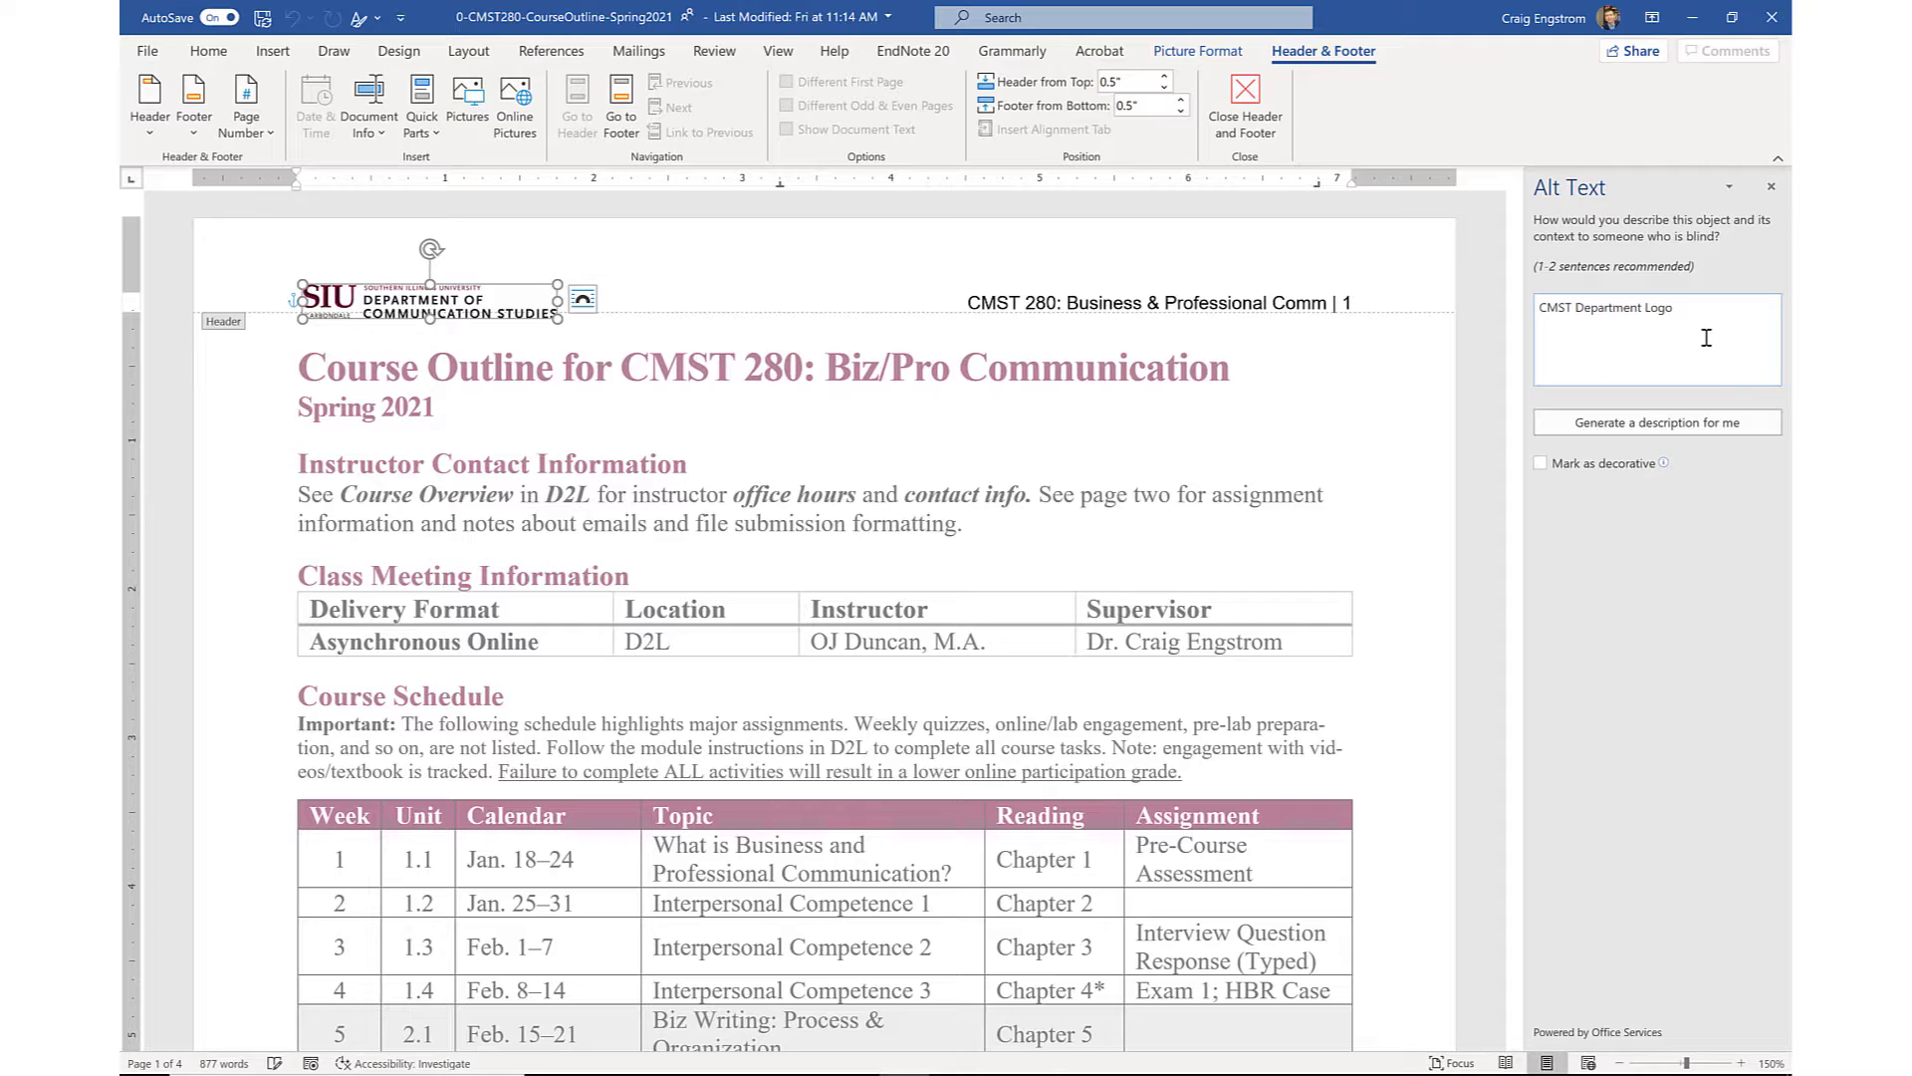
Step: Leave the header logo's alt text and header editing, and look over the styles available for the Course Schedule table
{"action": "left_click", "coordinate": [1772, 182]}
{"action": "scroll", "coordinate": [897, 598], "scroll_direction": "down", "scroll_amount": 4}
{"action": "double_click", "coordinate": [501, 438]}
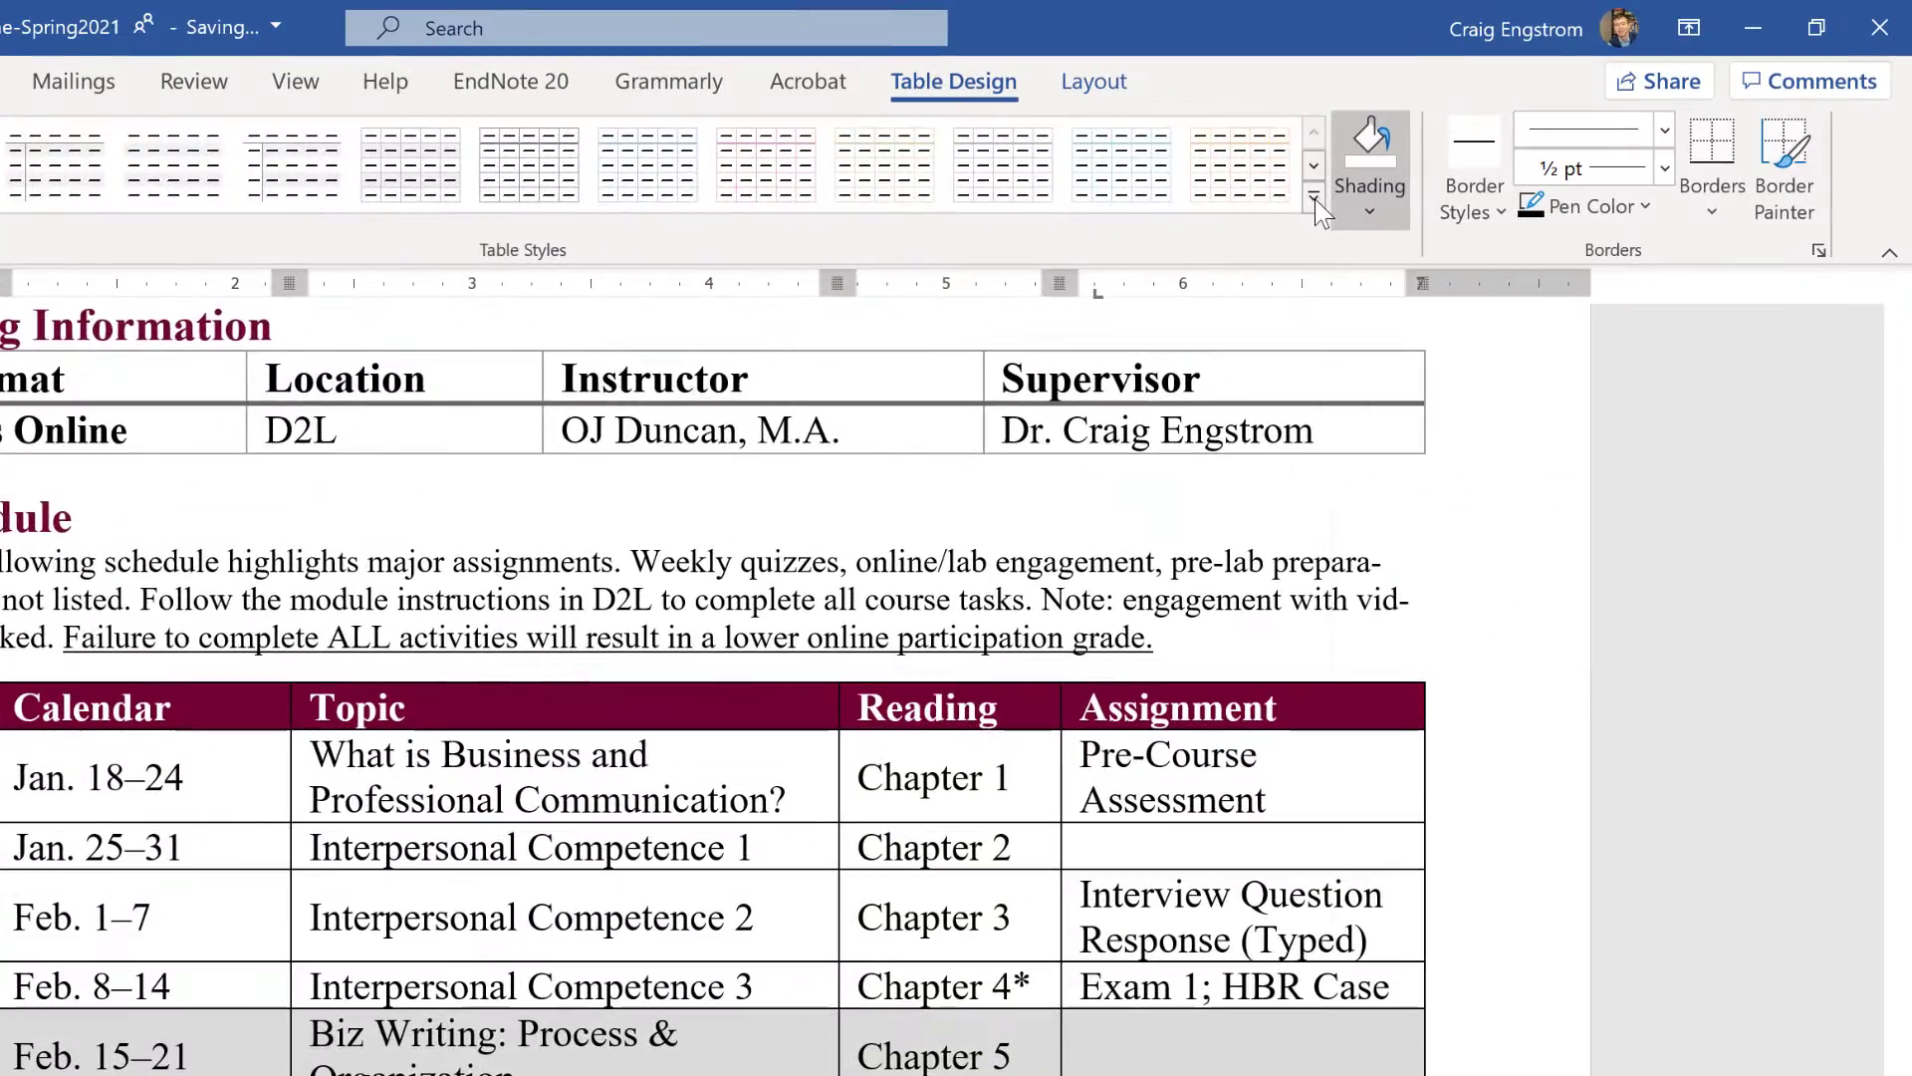
{"action": "left_click", "coordinate": [1314, 200]}
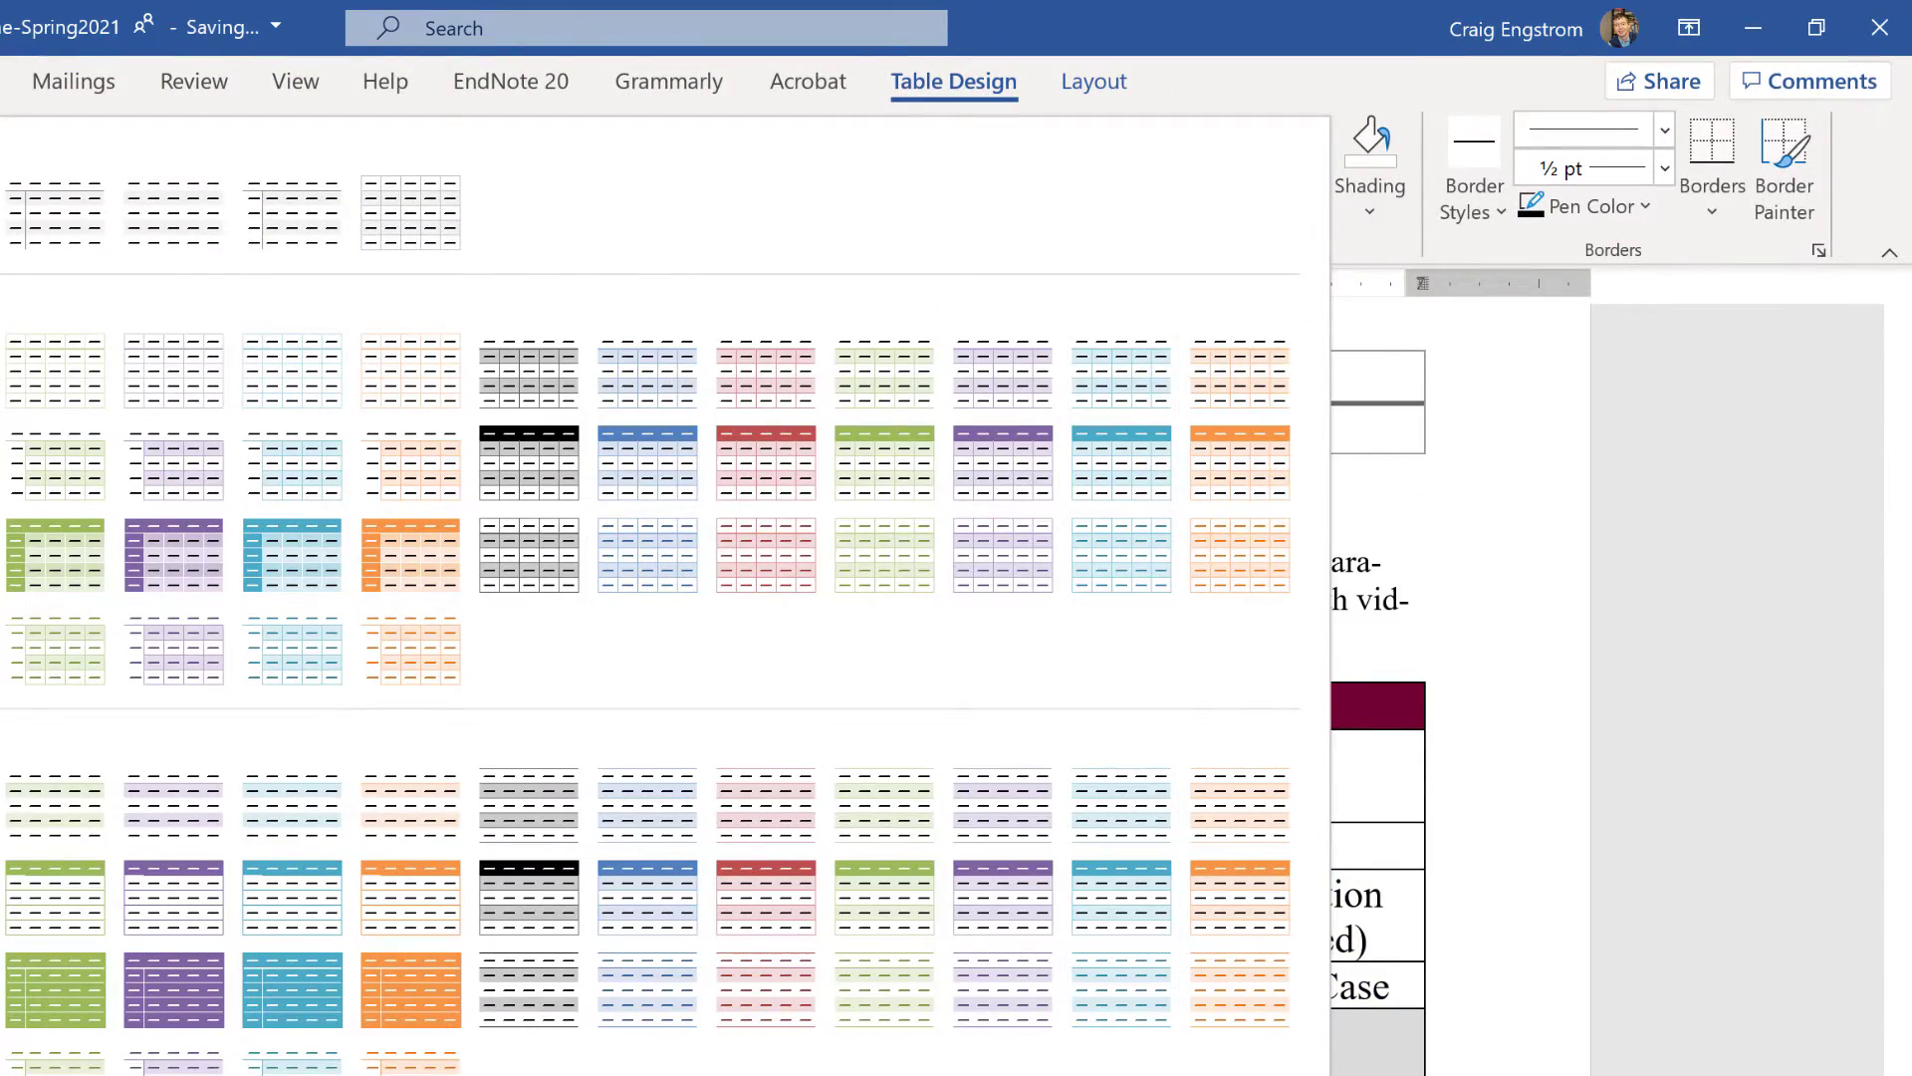
{"action": "key", "text": "Escape"}
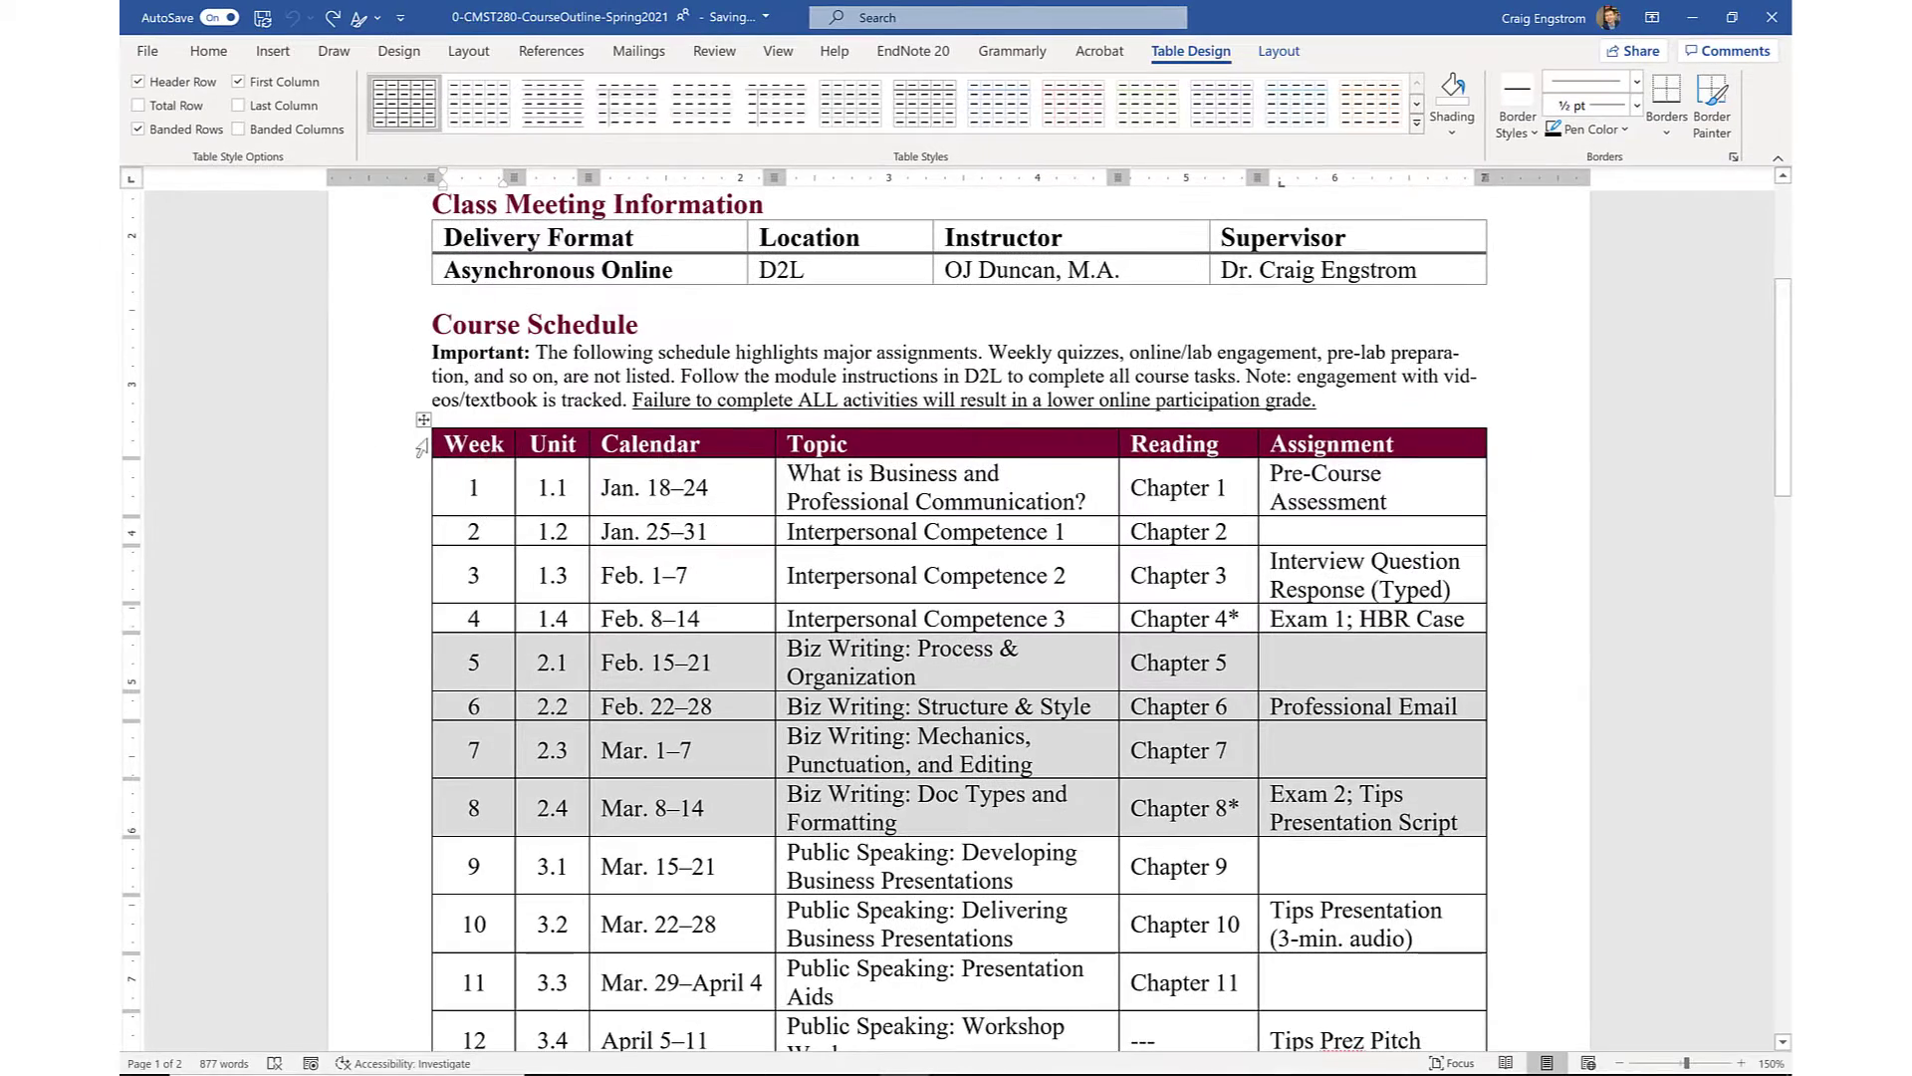
Step: Review the alt text title and description in the Course Schedule table's properties, leaving them as they are
{"action": "right_click", "coordinate": [420, 423]}
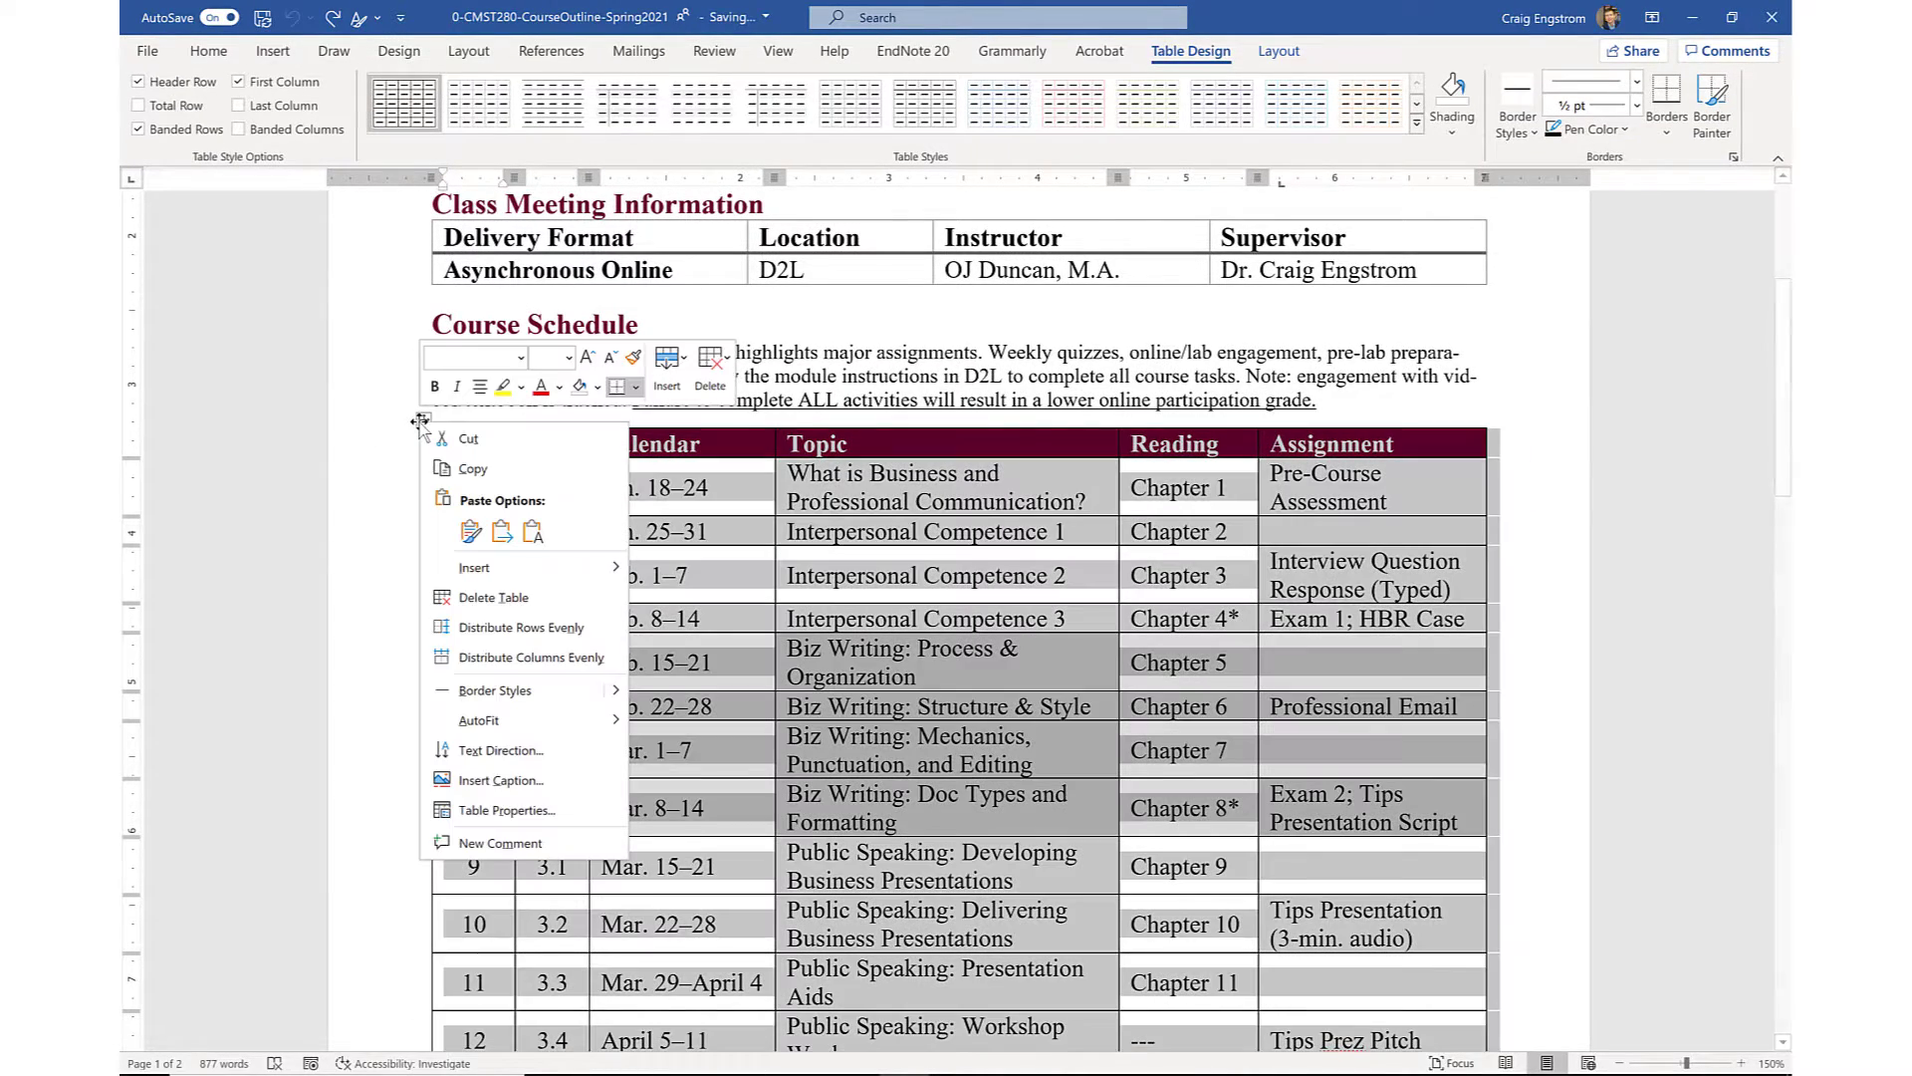
{"action": "left_click", "coordinate": [503, 809]}
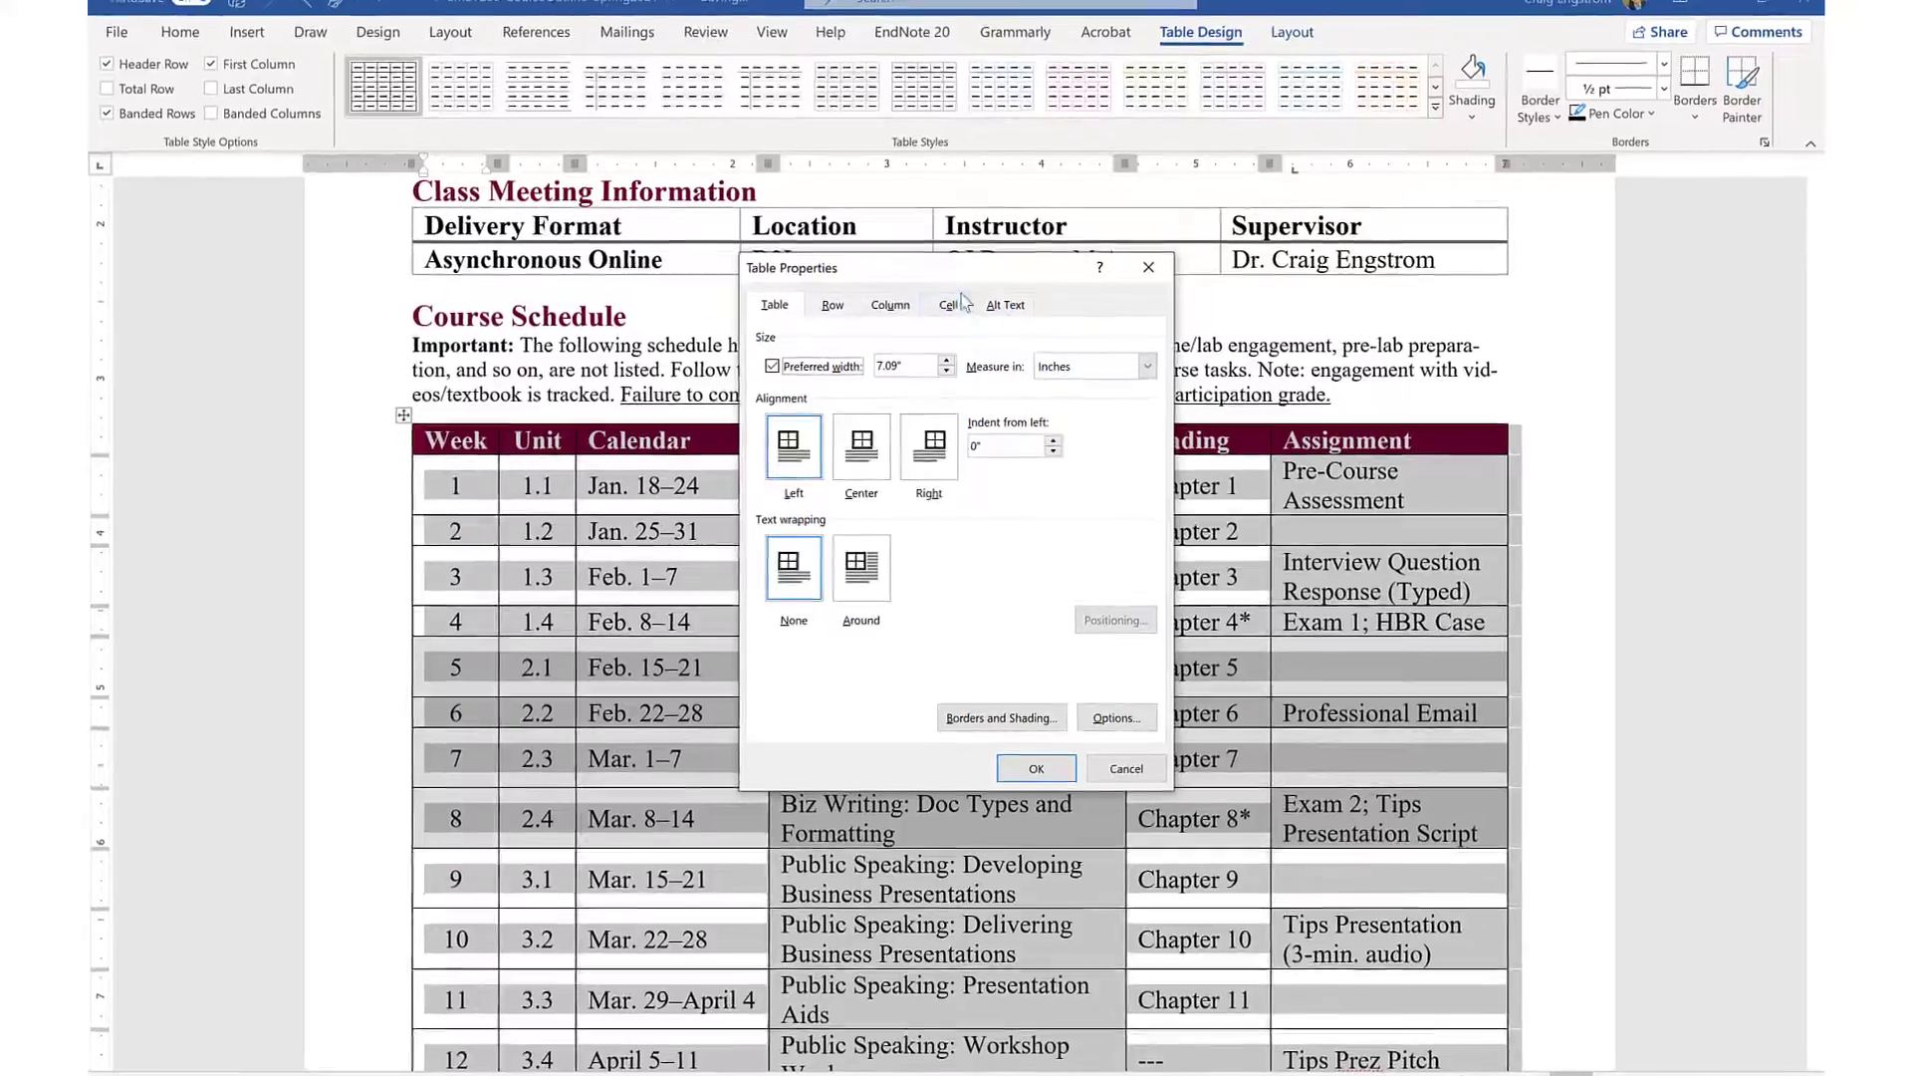
{"action": "left_click", "coordinate": [1002, 315]}
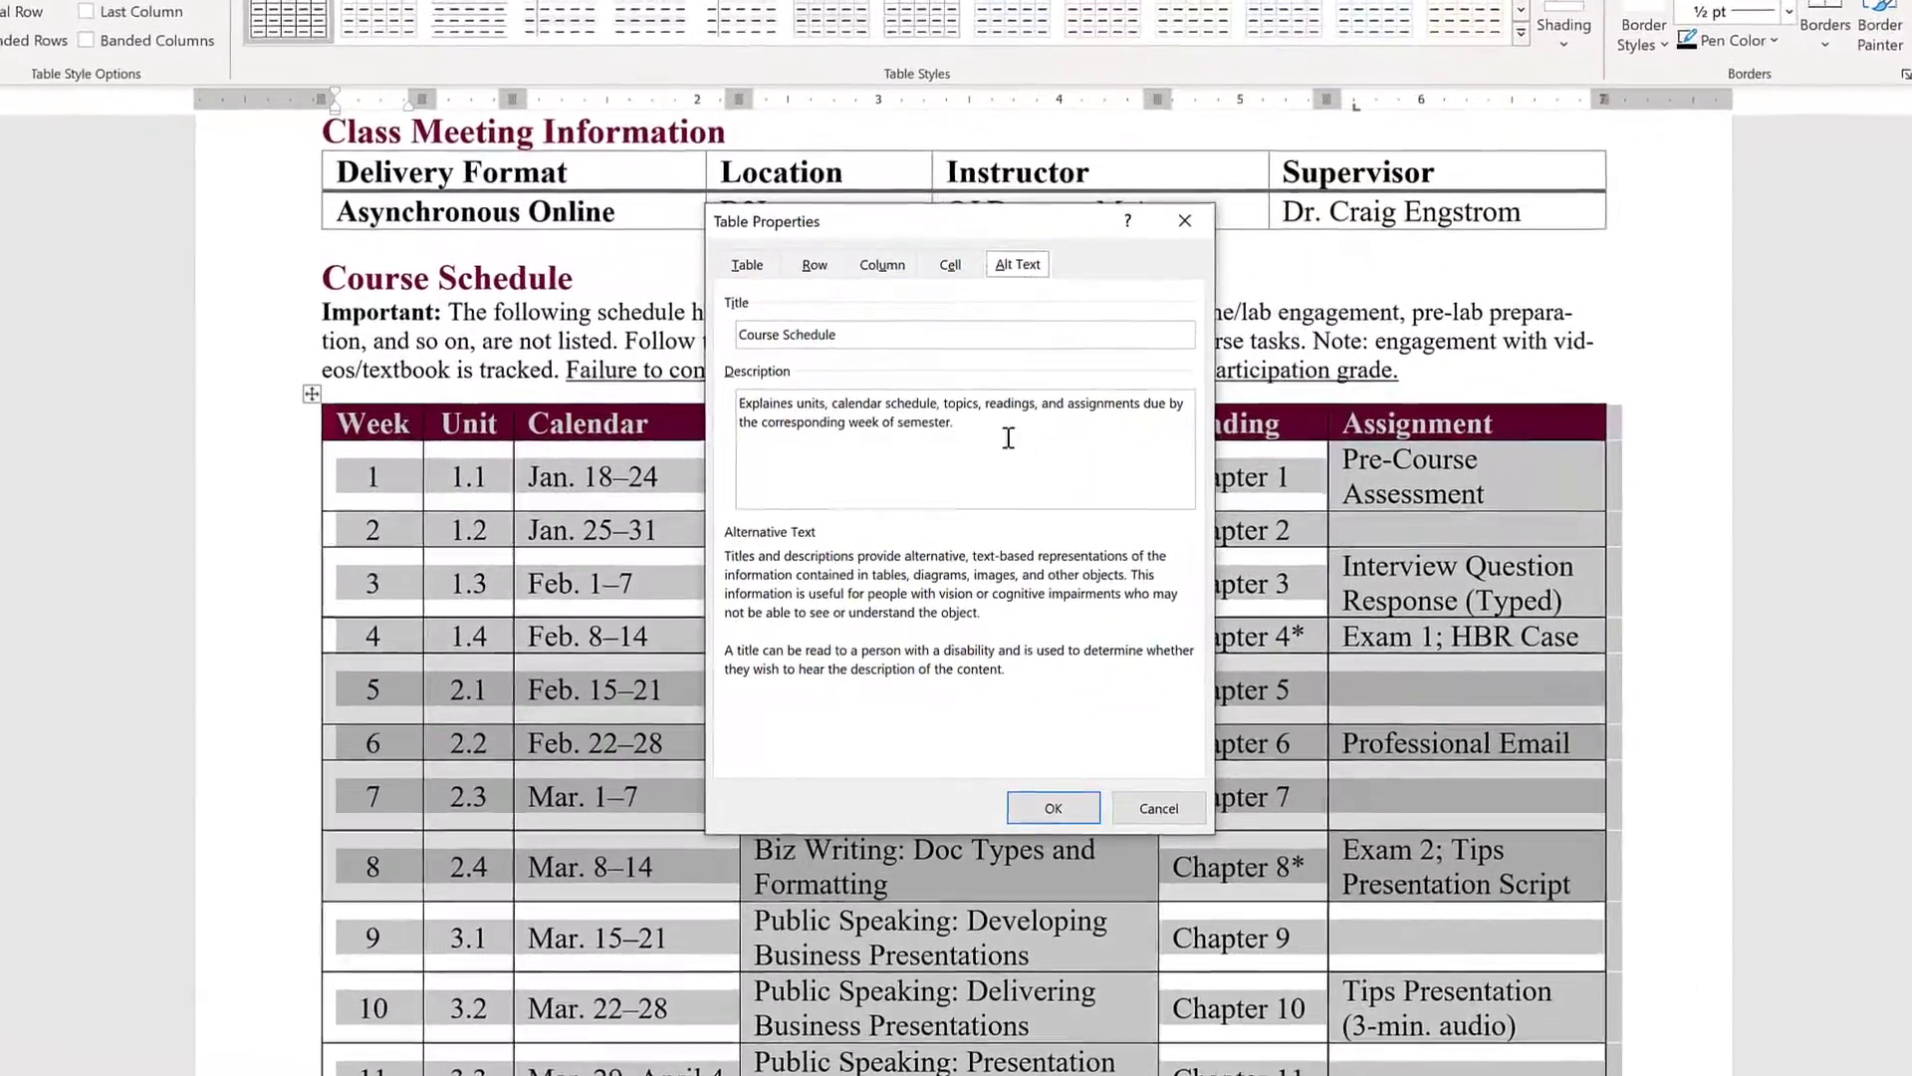
{"action": "left_click_drag", "start_coordinate": [986, 438], "coordinate": [735, 418]}
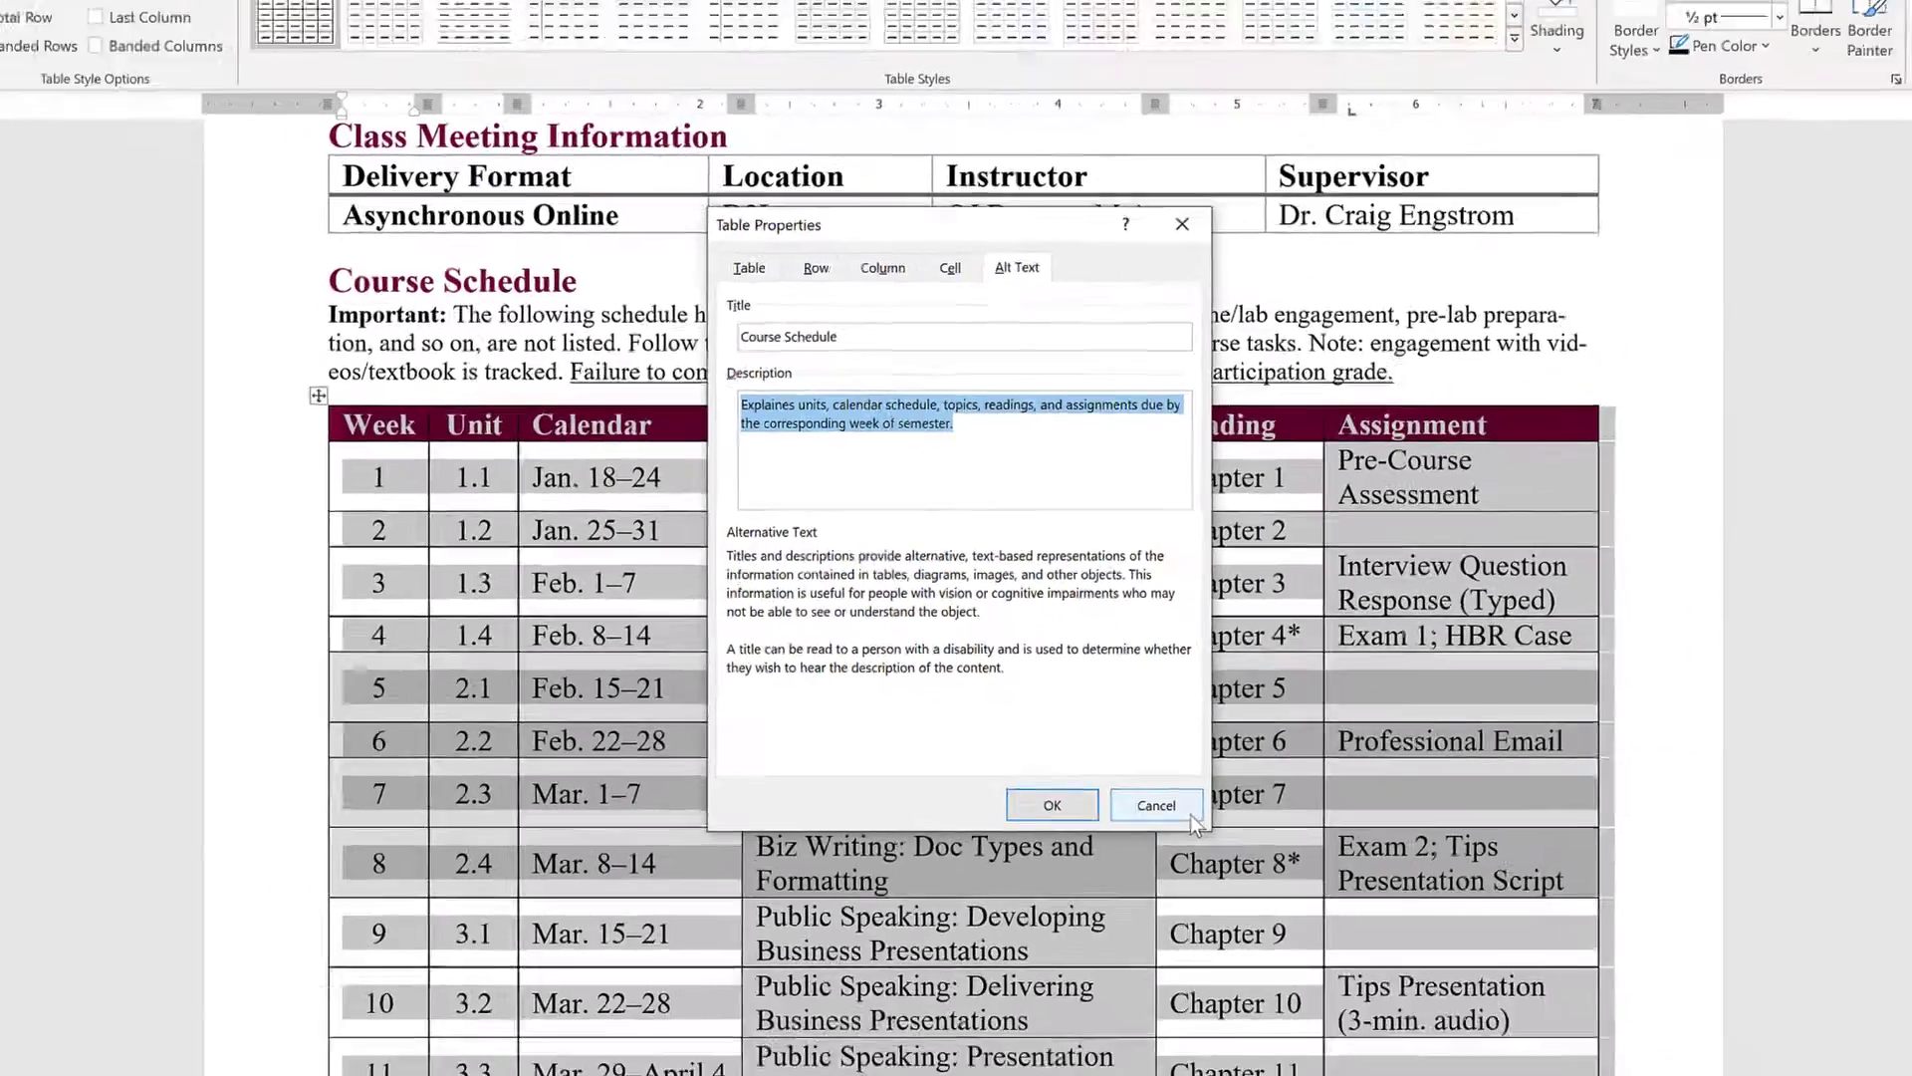
{"action": "left_click", "coordinate": [1107, 934]}
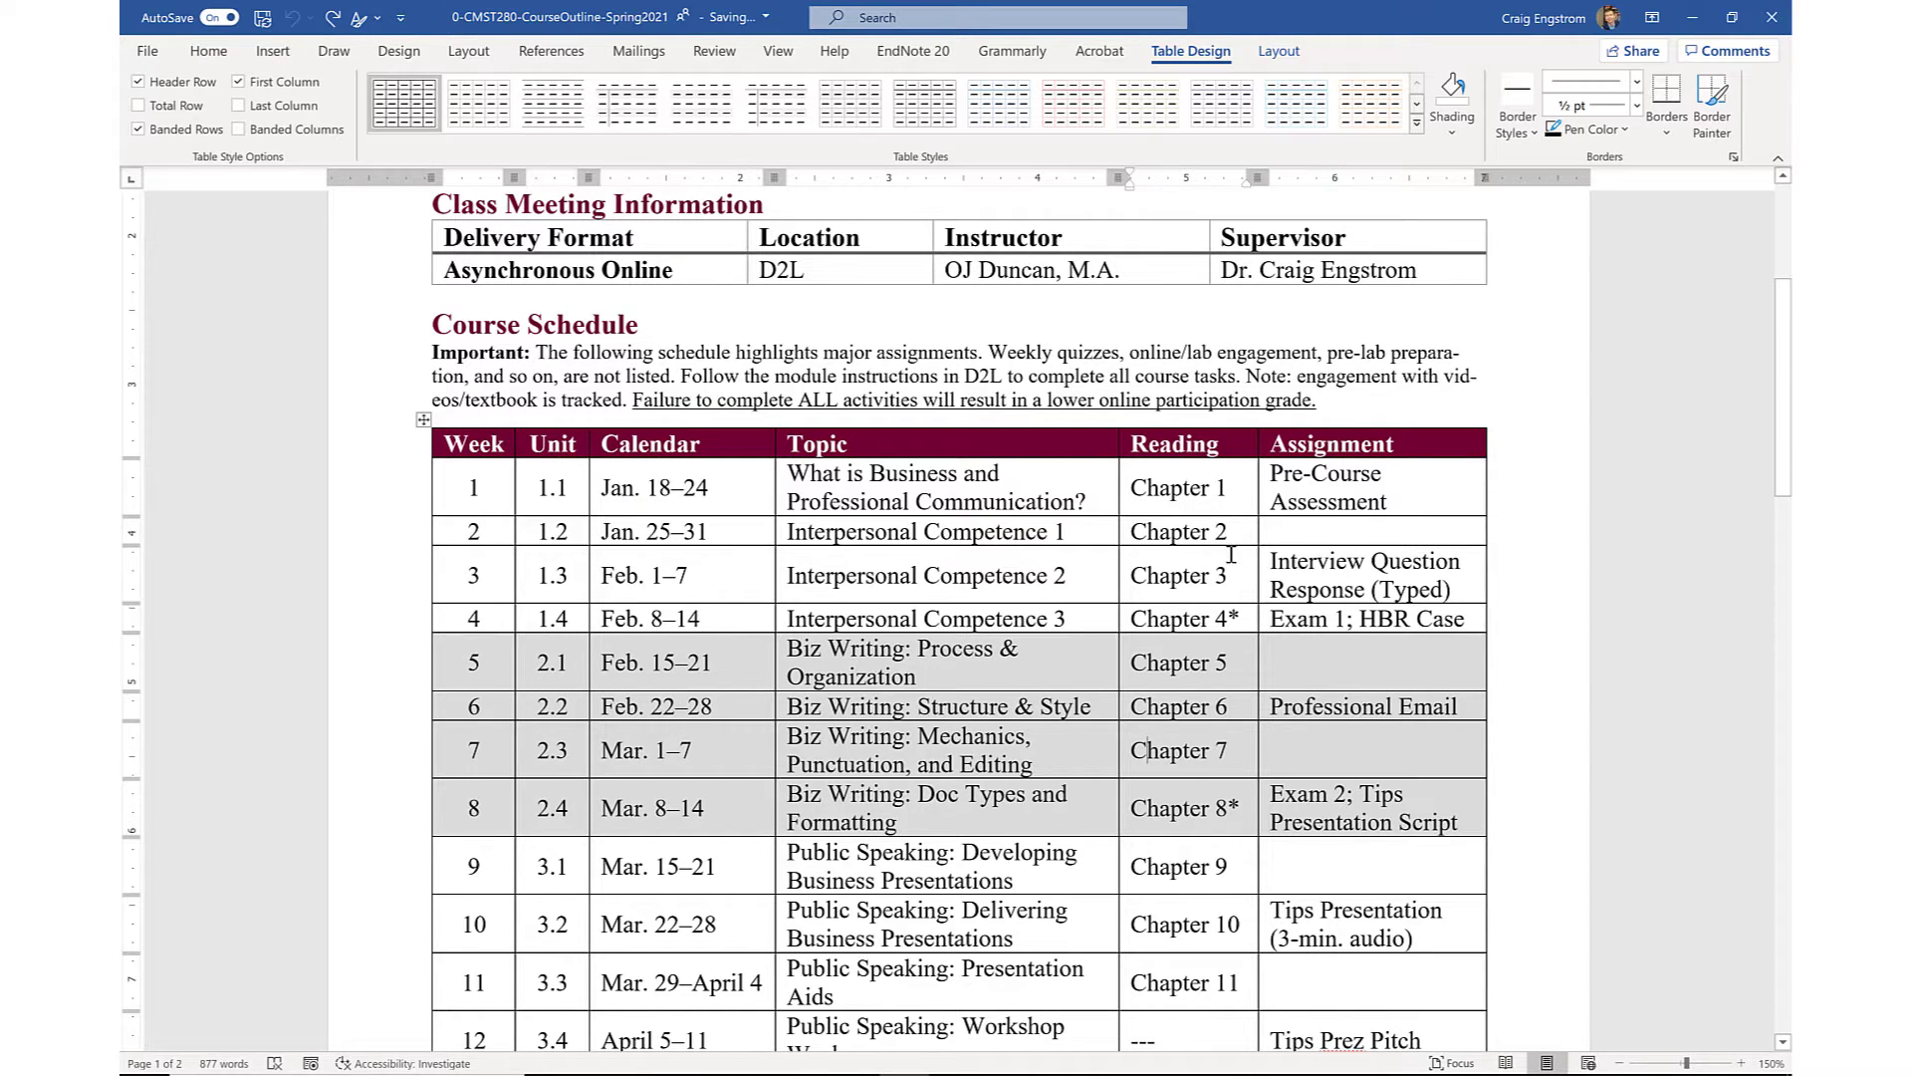
Step: Look through the Course Schedule table's weekly rows and shading down to the second page
{"action": "scroll", "coordinate": [1231, 555], "scroll_direction": "down", "scroll_amount": 3}
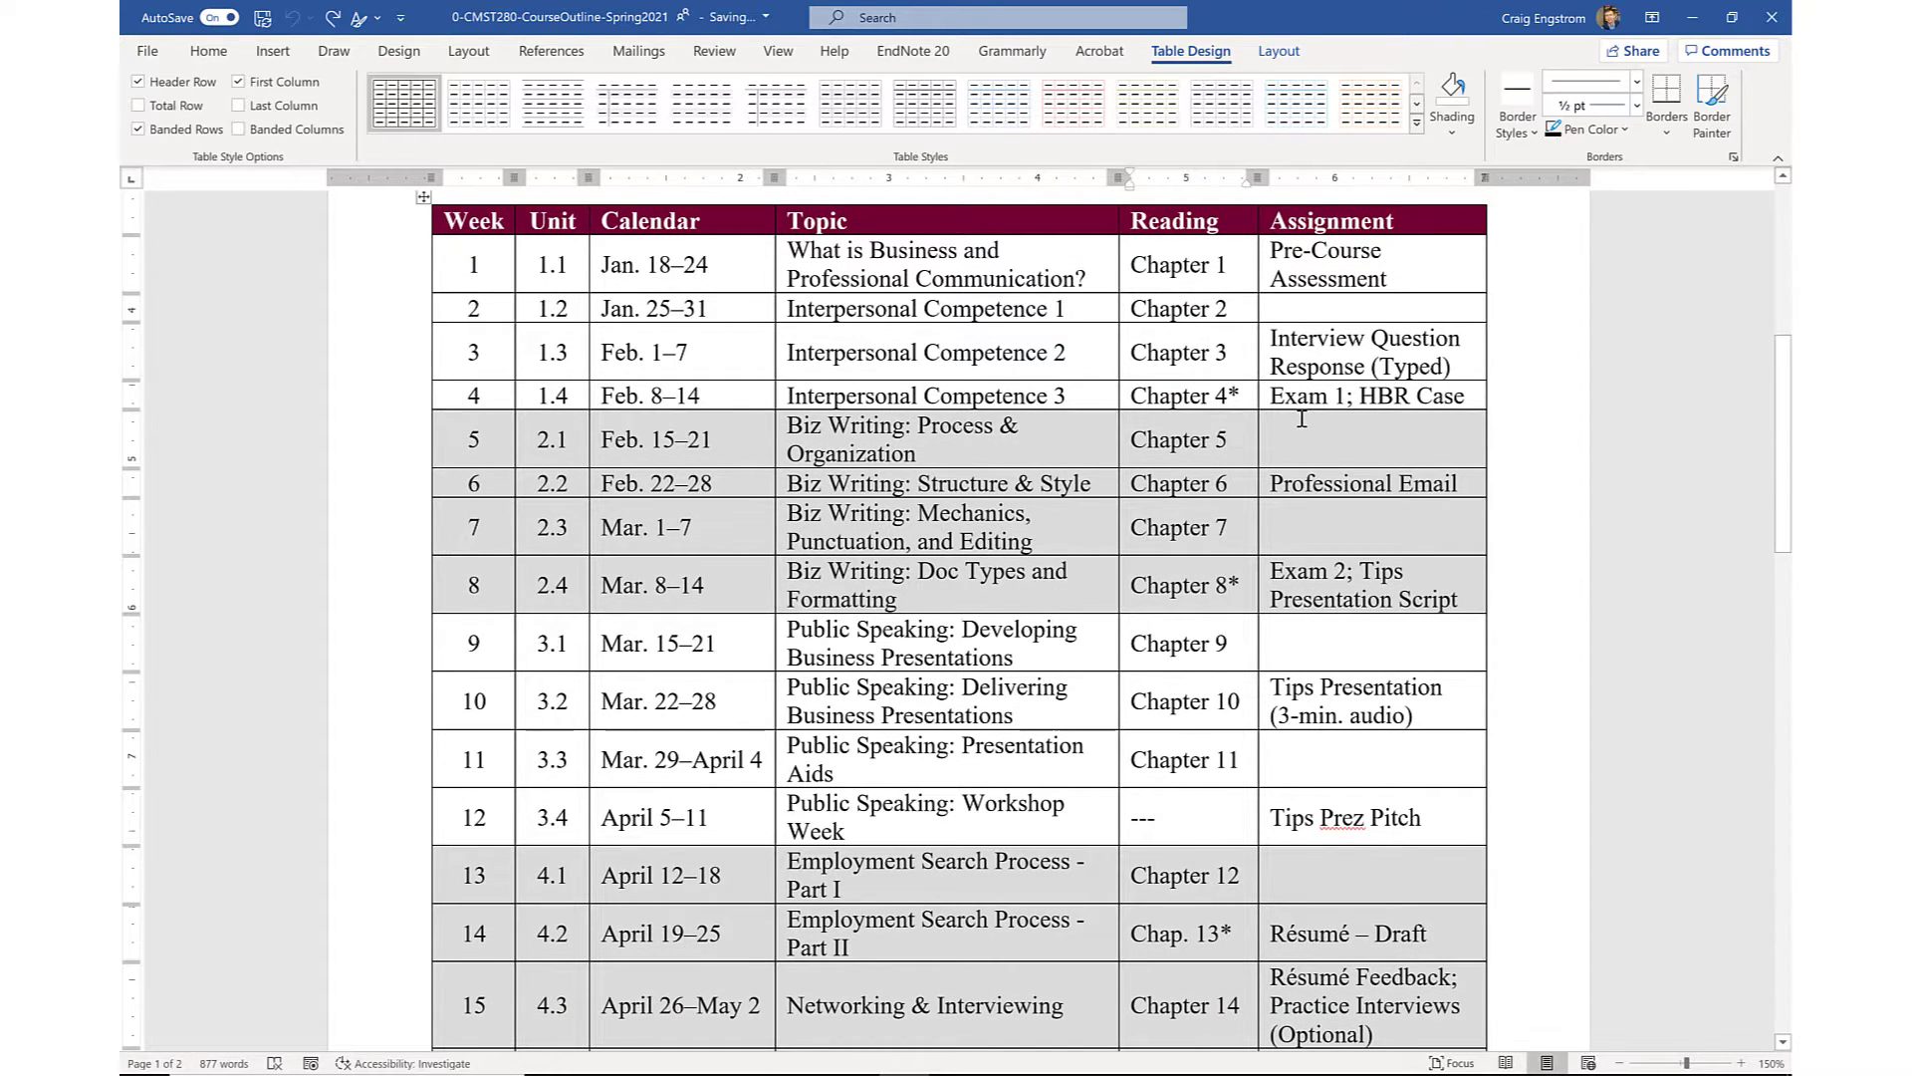
{"action": "scroll", "coordinate": [1302, 418], "scroll_direction": "down", "scroll_amount": 4}
{"action": "scroll", "coordinate": [1302, 418], "scroll_direction": "down", "scroll_amount": 2}
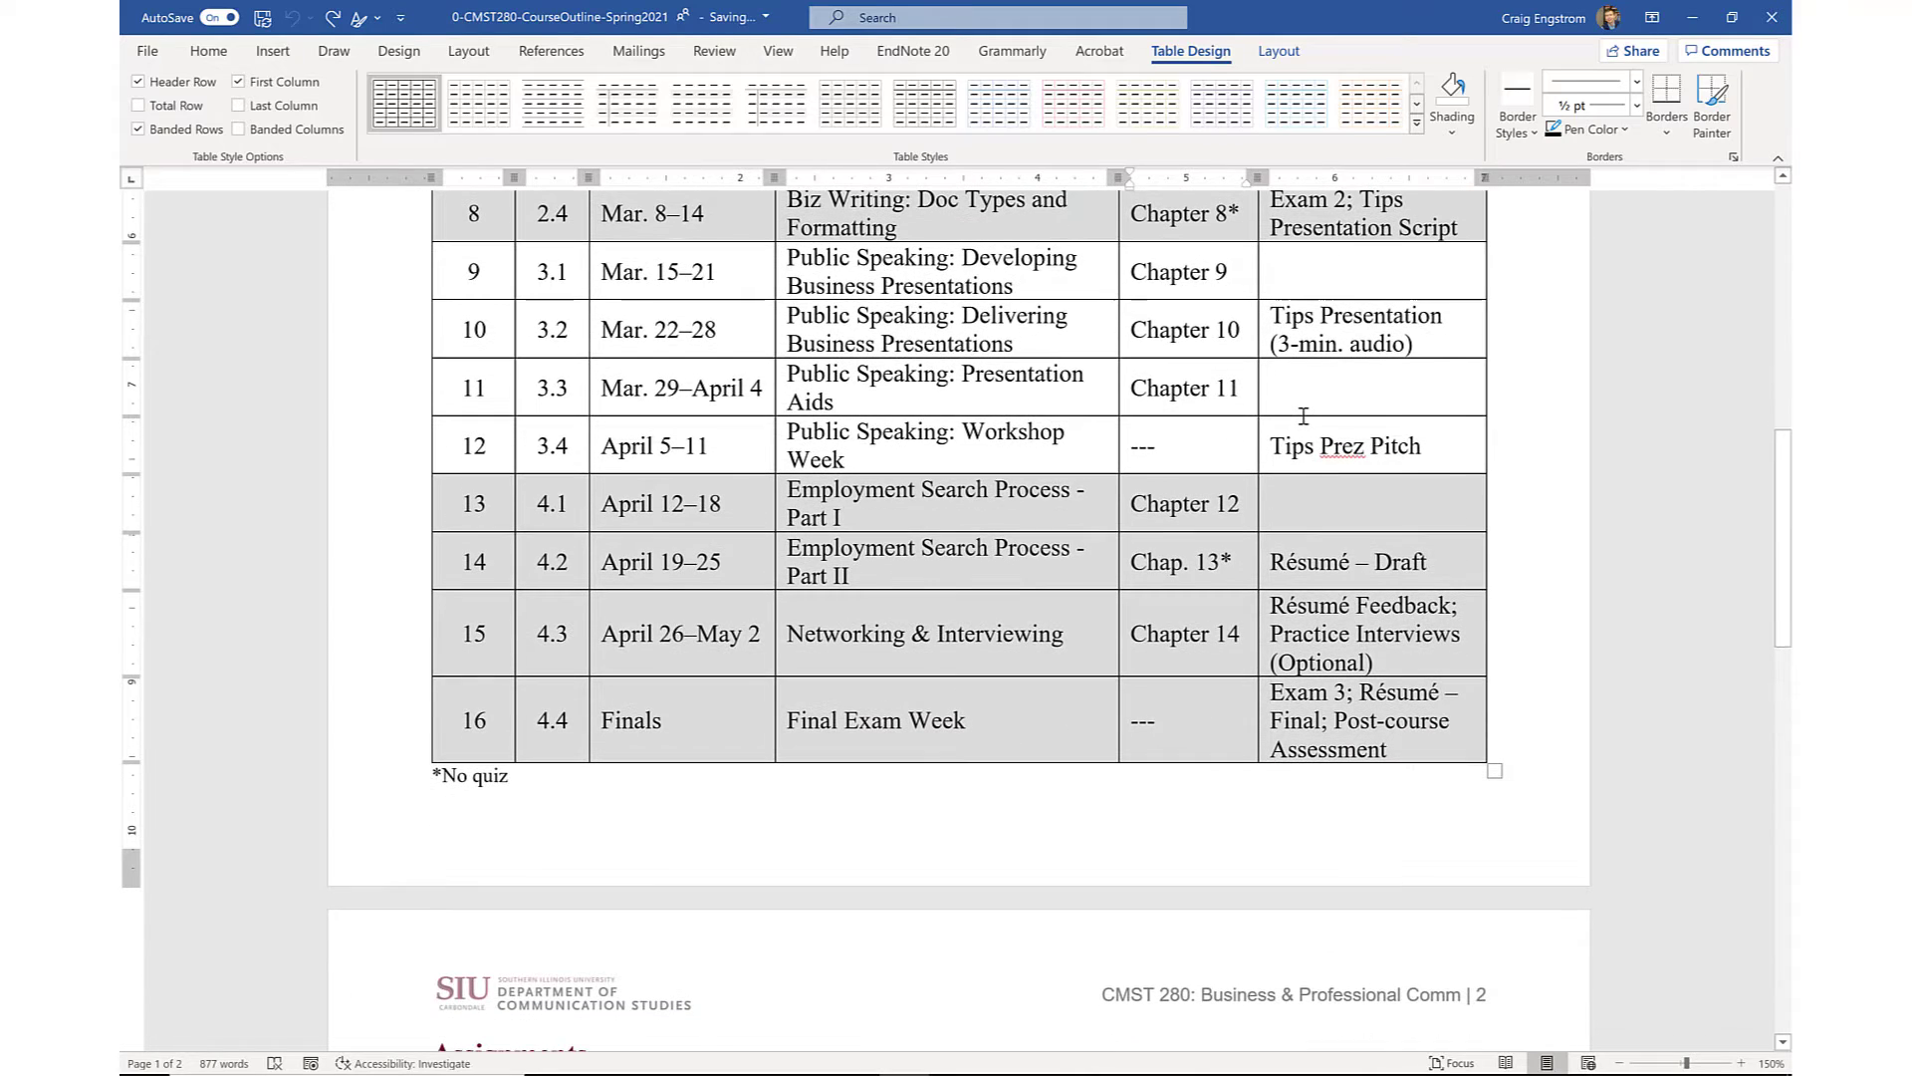
{"action": "scroll", "coordinate": [1303, 413], "scroll_direction": "down", "scroll_amount": 3}
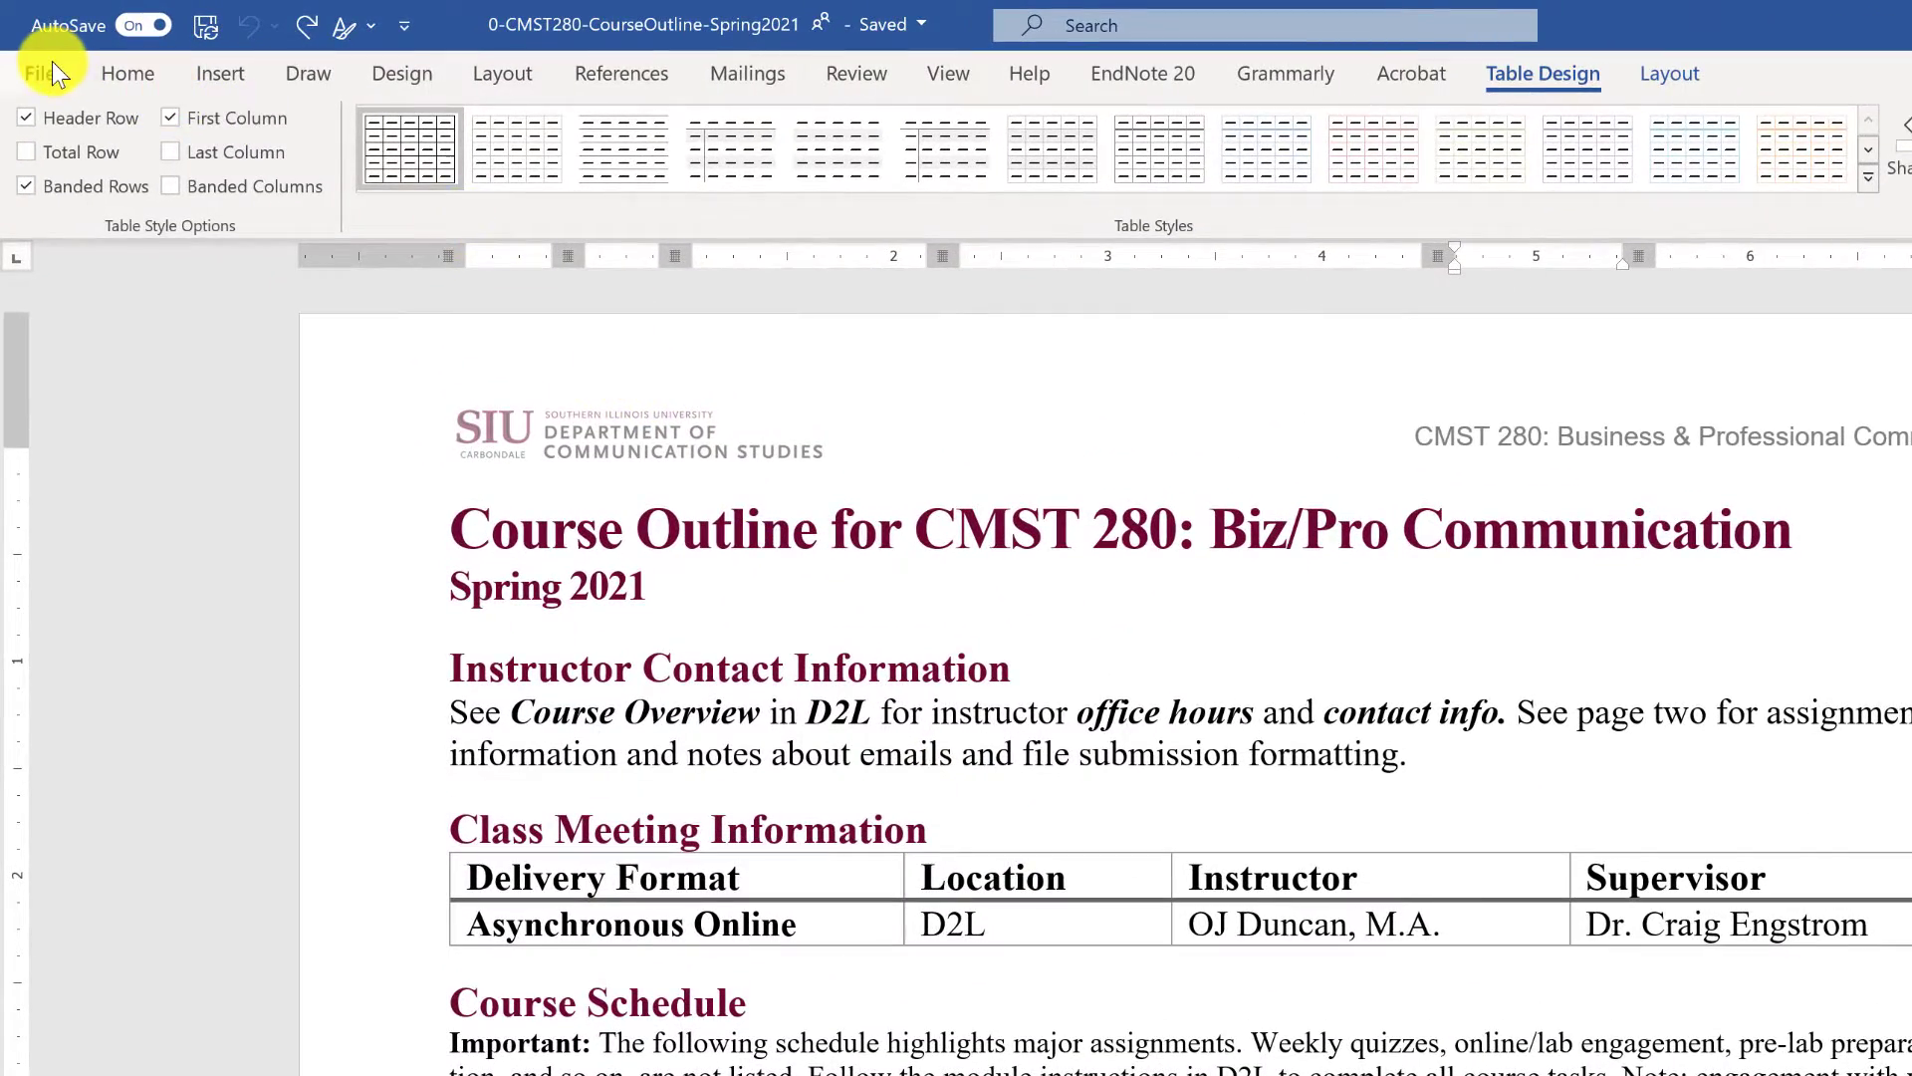
Step: Examine the Title, Tags and Comments properties in the document's file information
{"action": "left_click", "coordinate": [52, 62]}
{"action": "left_click", "coordinate": [126, 353]}
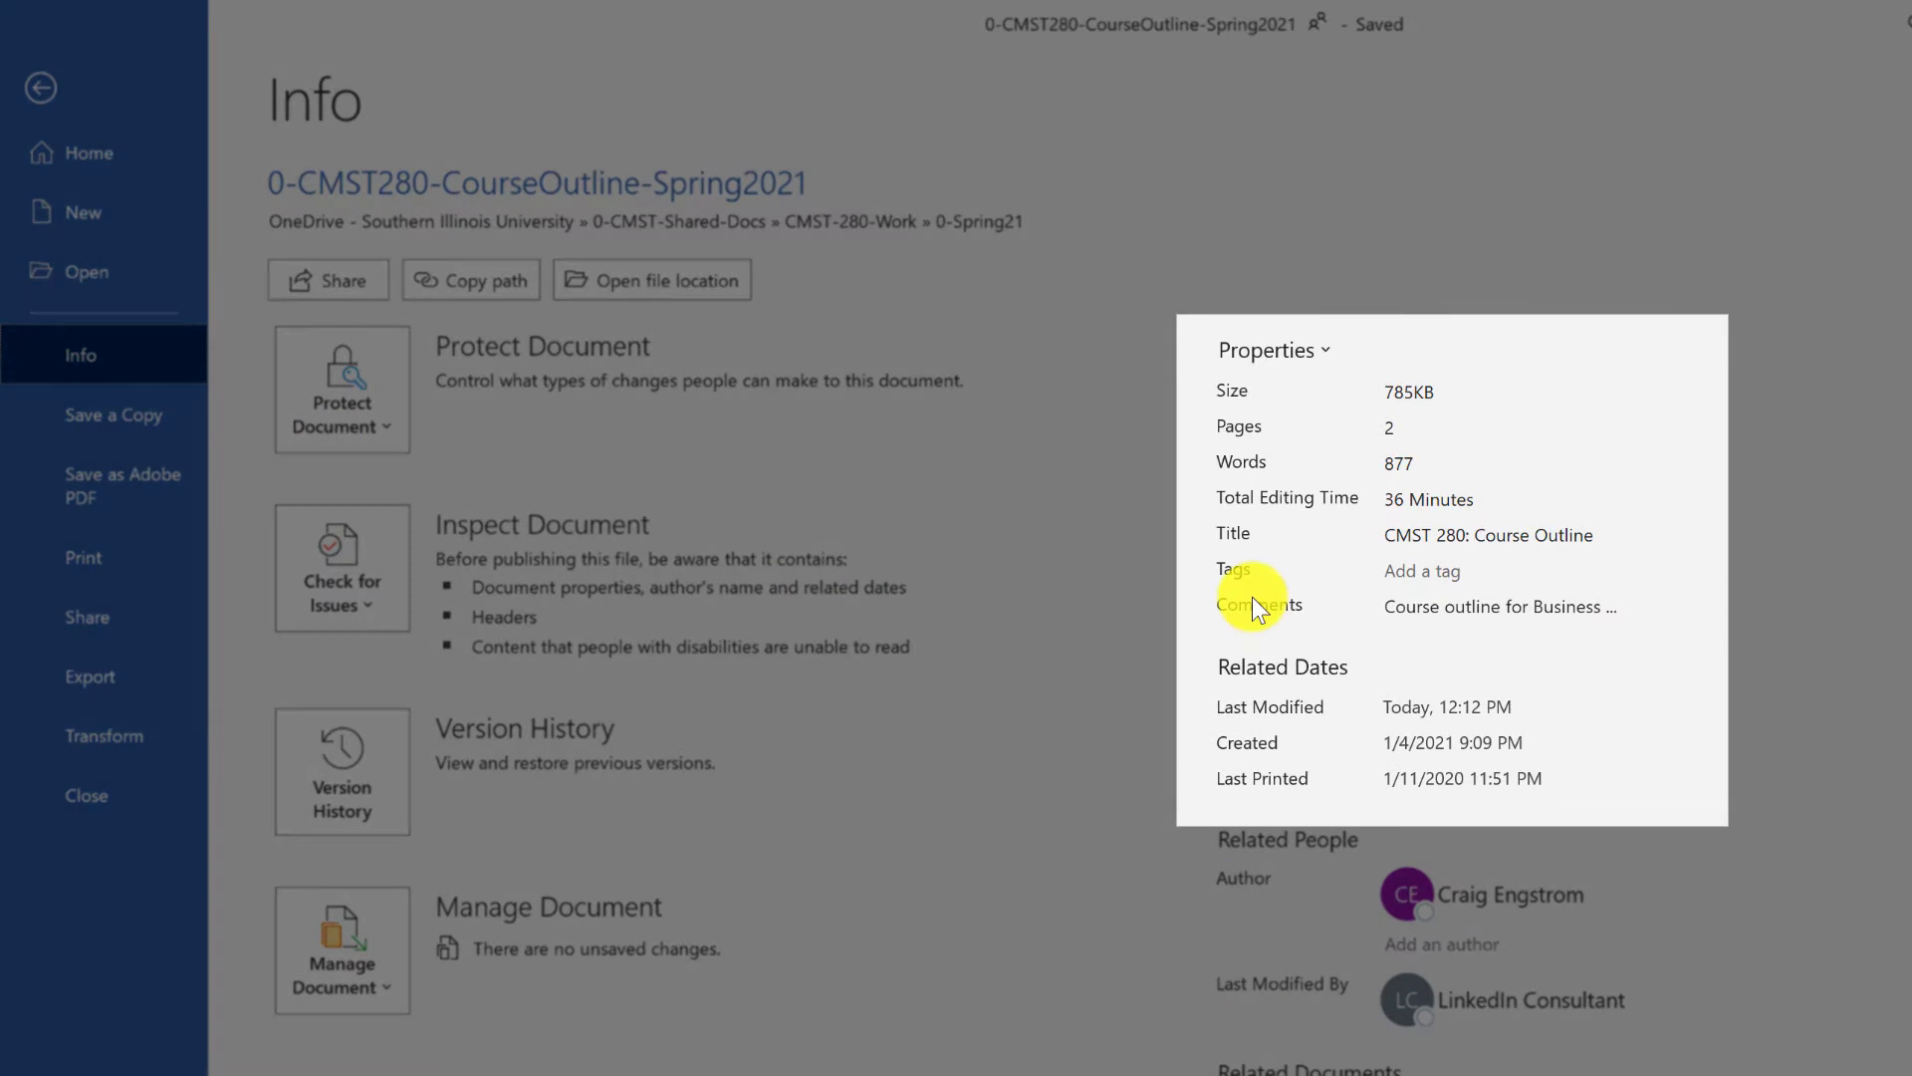
{"action": "left_click", "coordinate": [1460, 534]}
{"action": "triple_click", "coordinate": [1460, 534]}
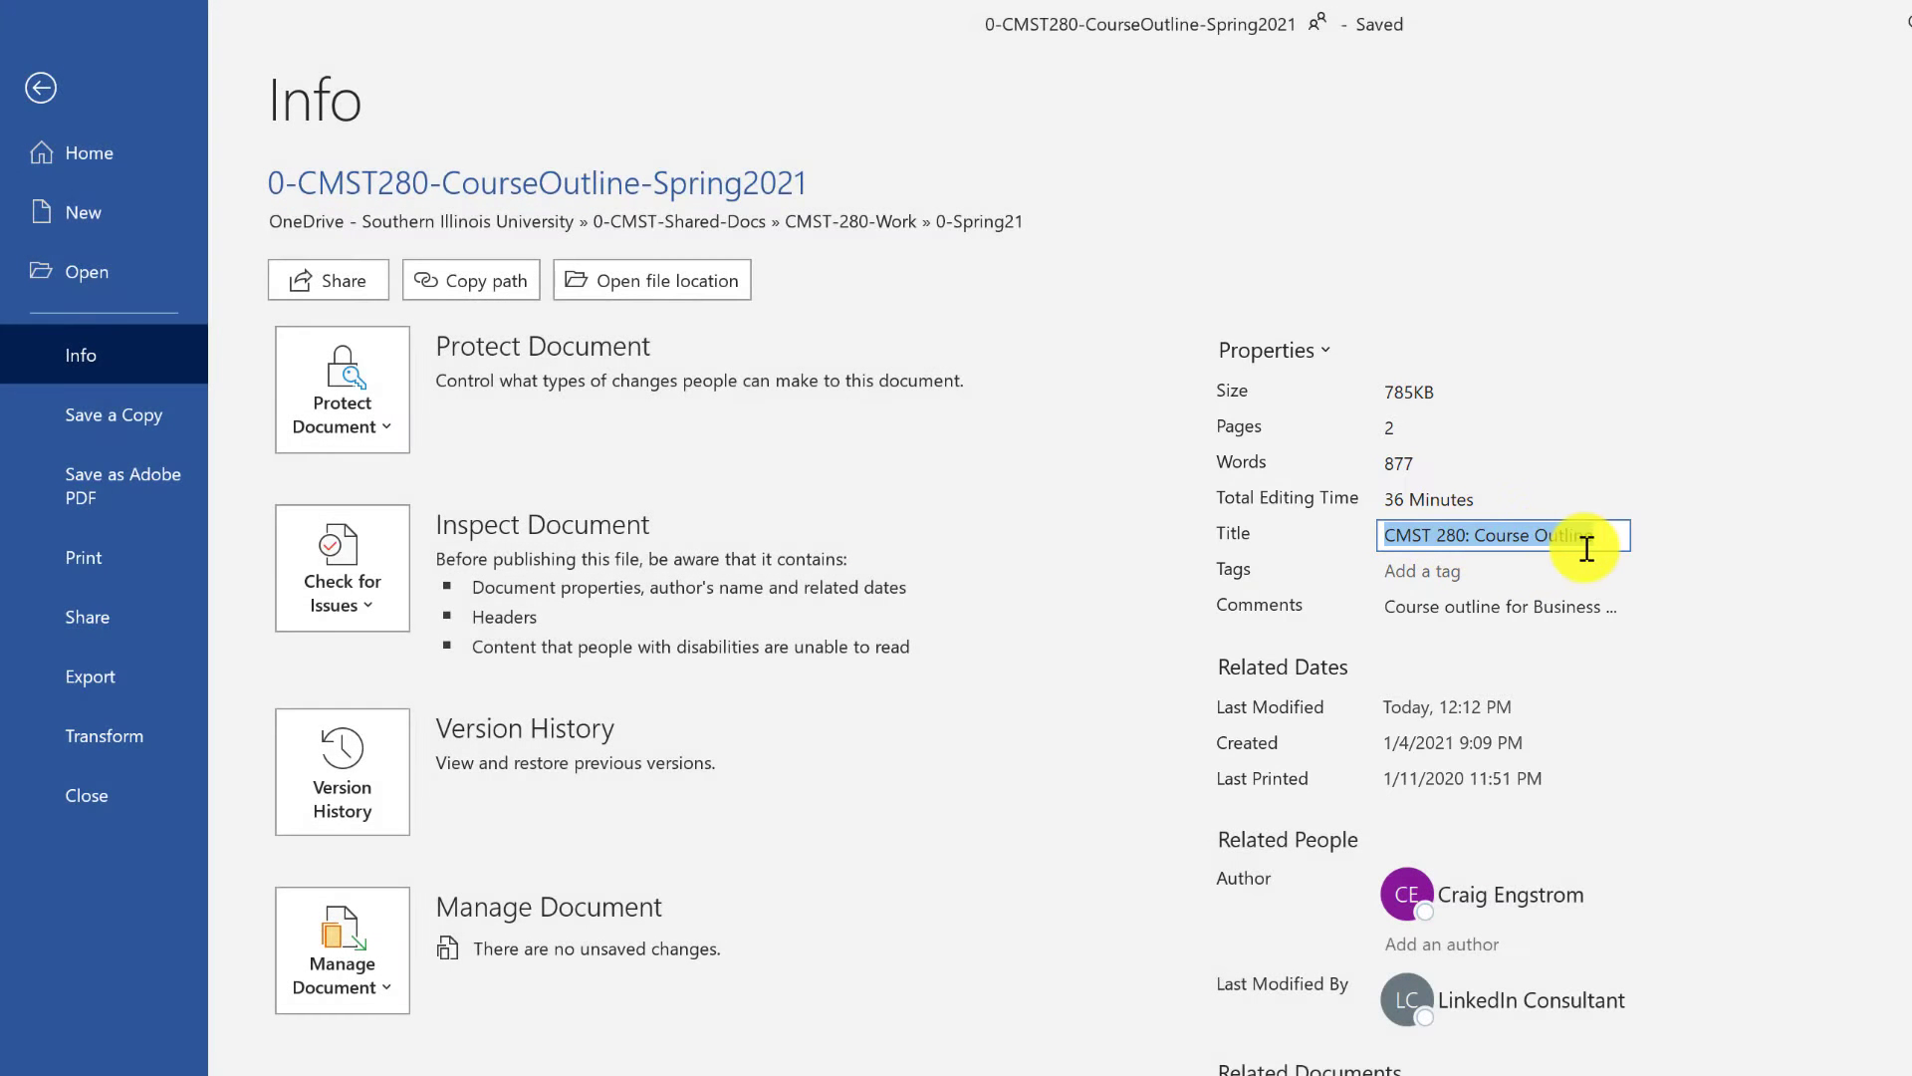
{"action": "left_click", "coordinate": [1466, 574]}
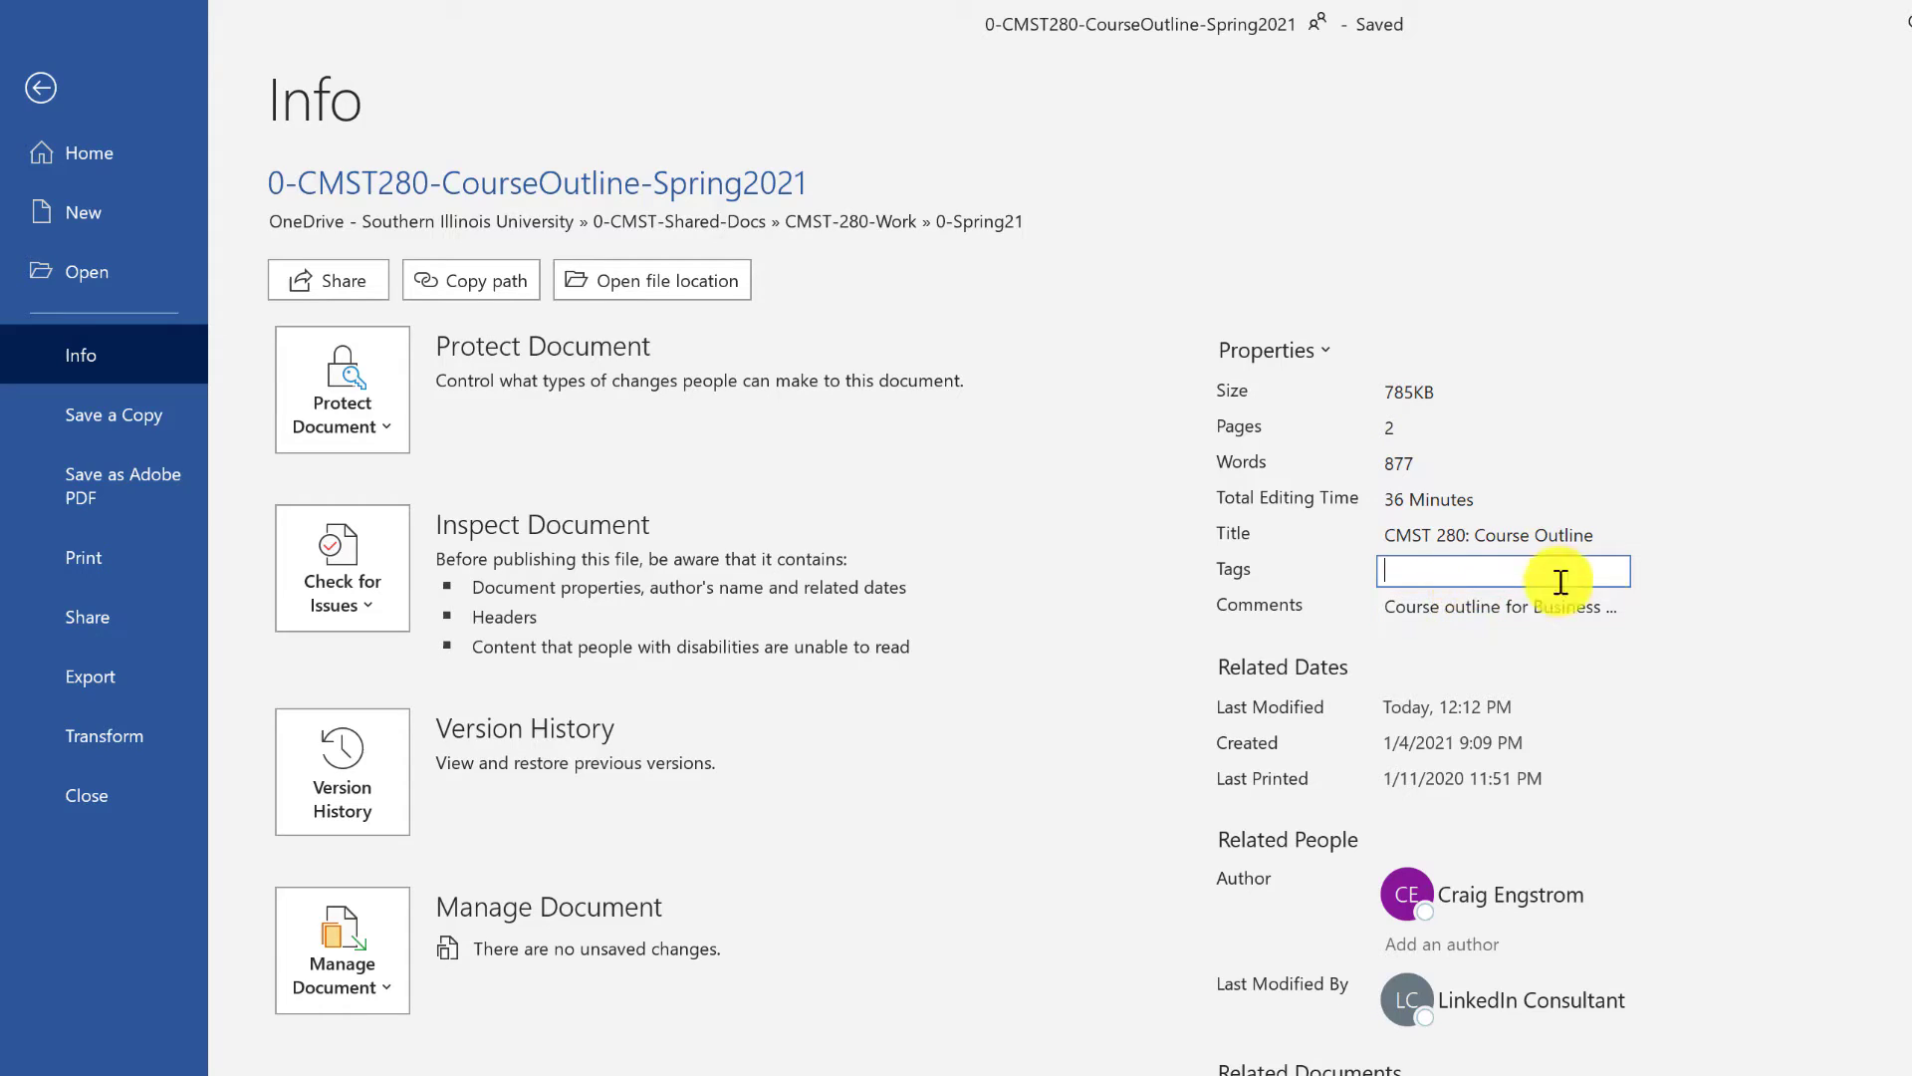
{"action": "left_click", "coordinate": [1562, 610]}
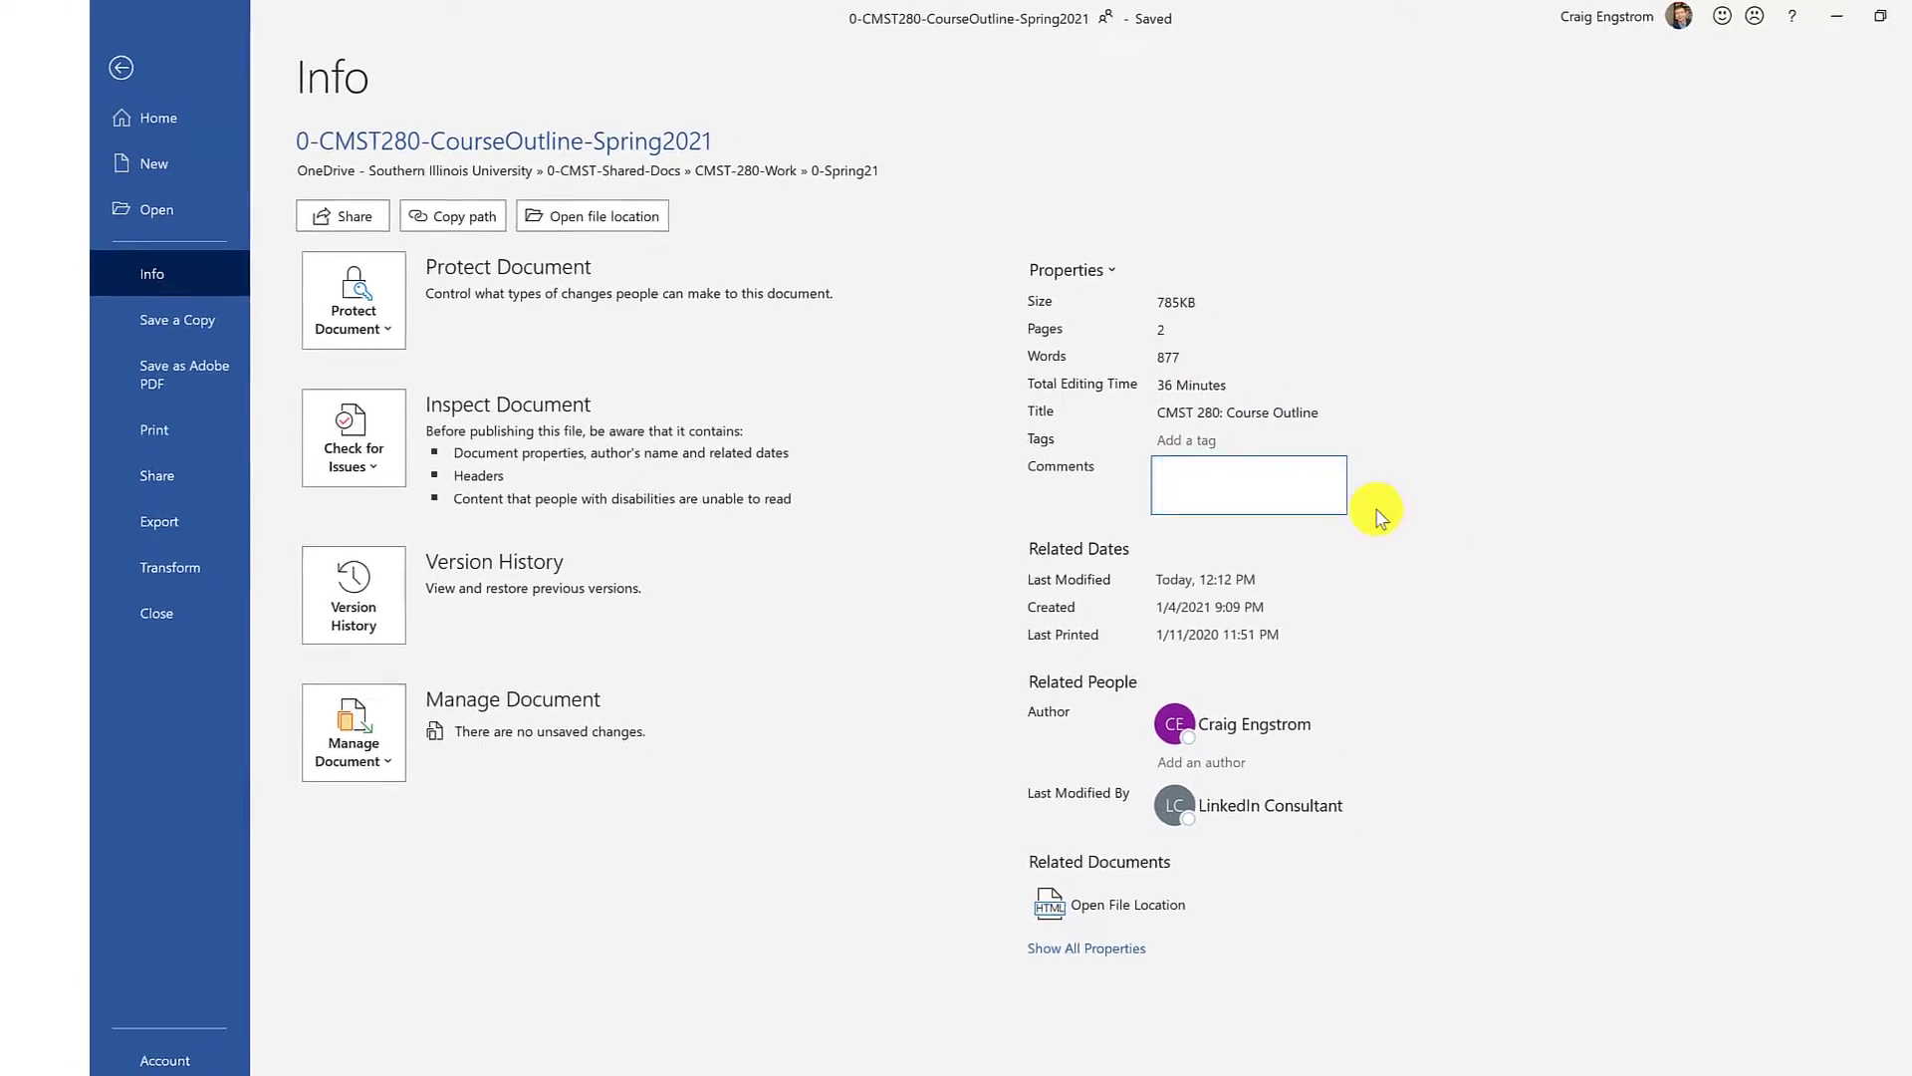
{"action": "left_click", "coordinate": [1486, 763]}
Step: Switch to the web browser, open the Course Policies (Syllabus) page on the course website and look over its design
{"action": "left_click", "coordinate": [960, 1057]}
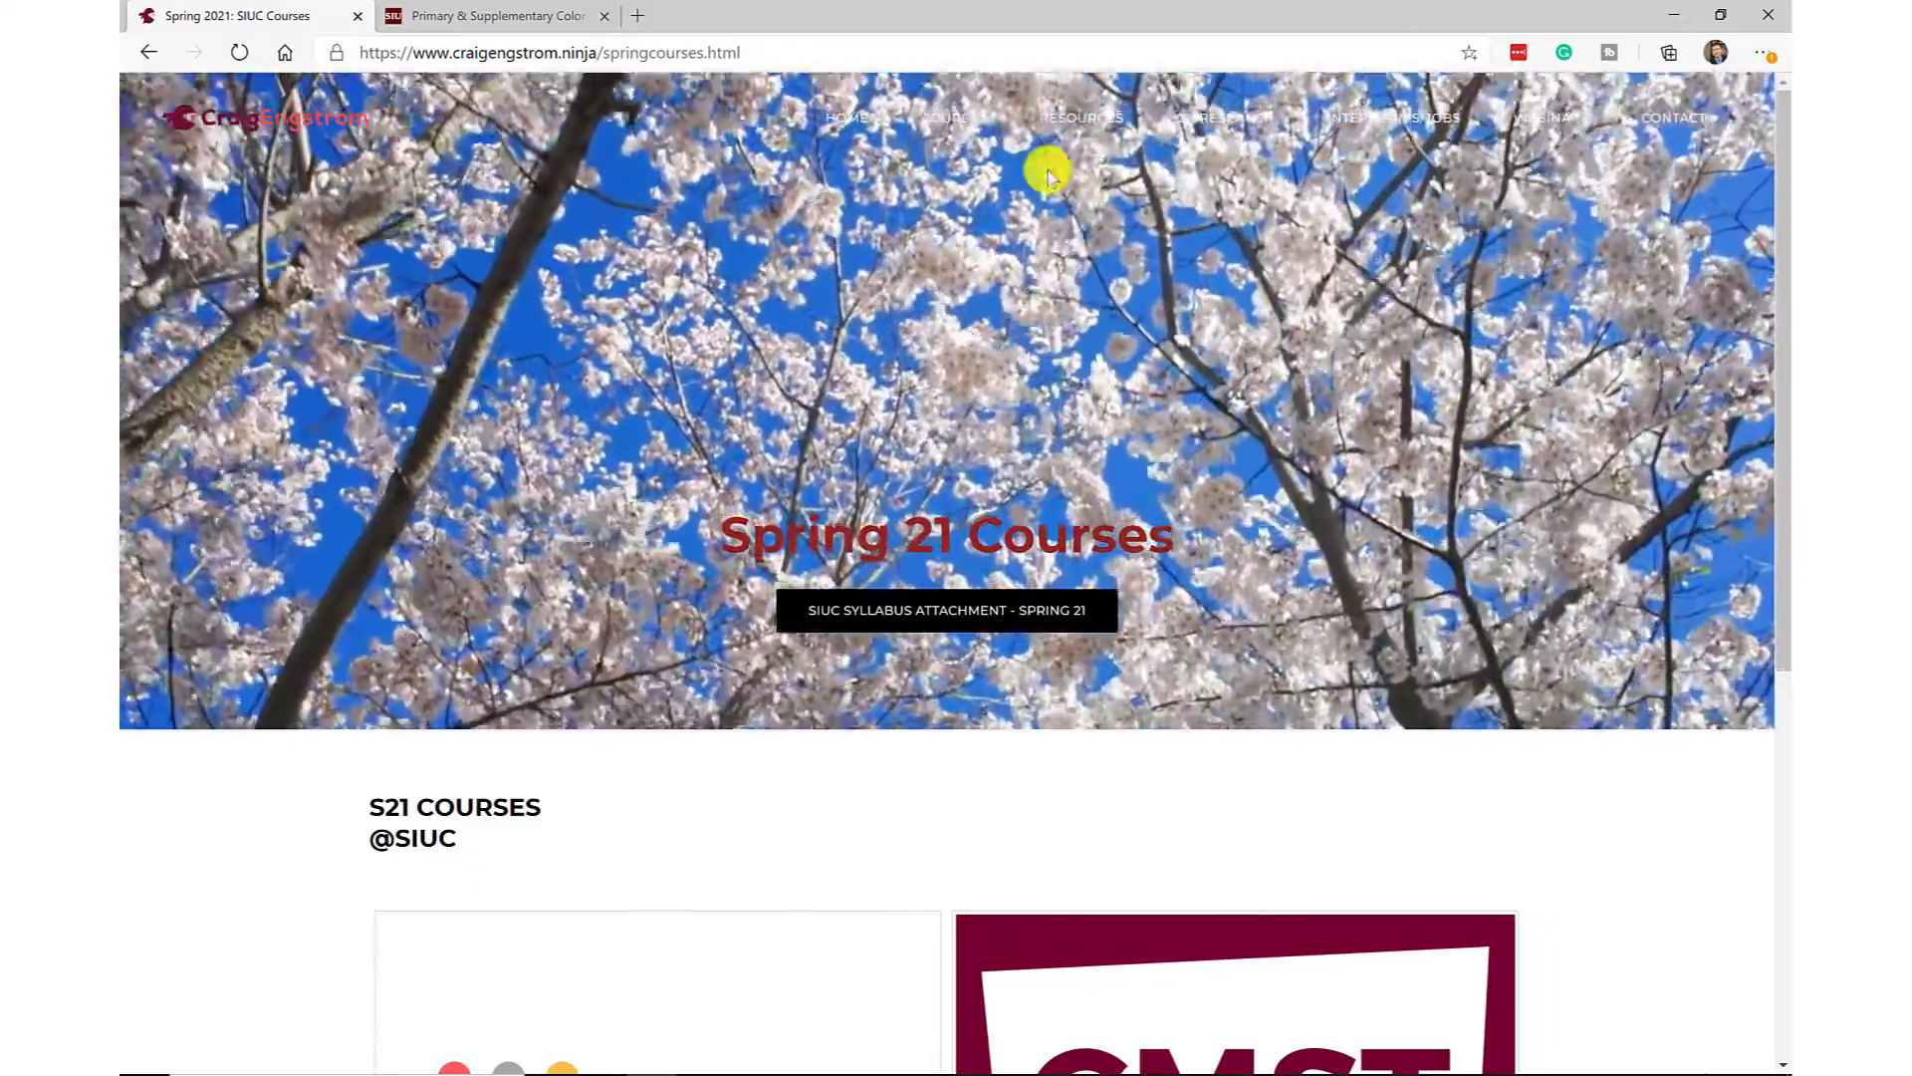
{"action": "mouse_move", "coordinate": [938, 117]}
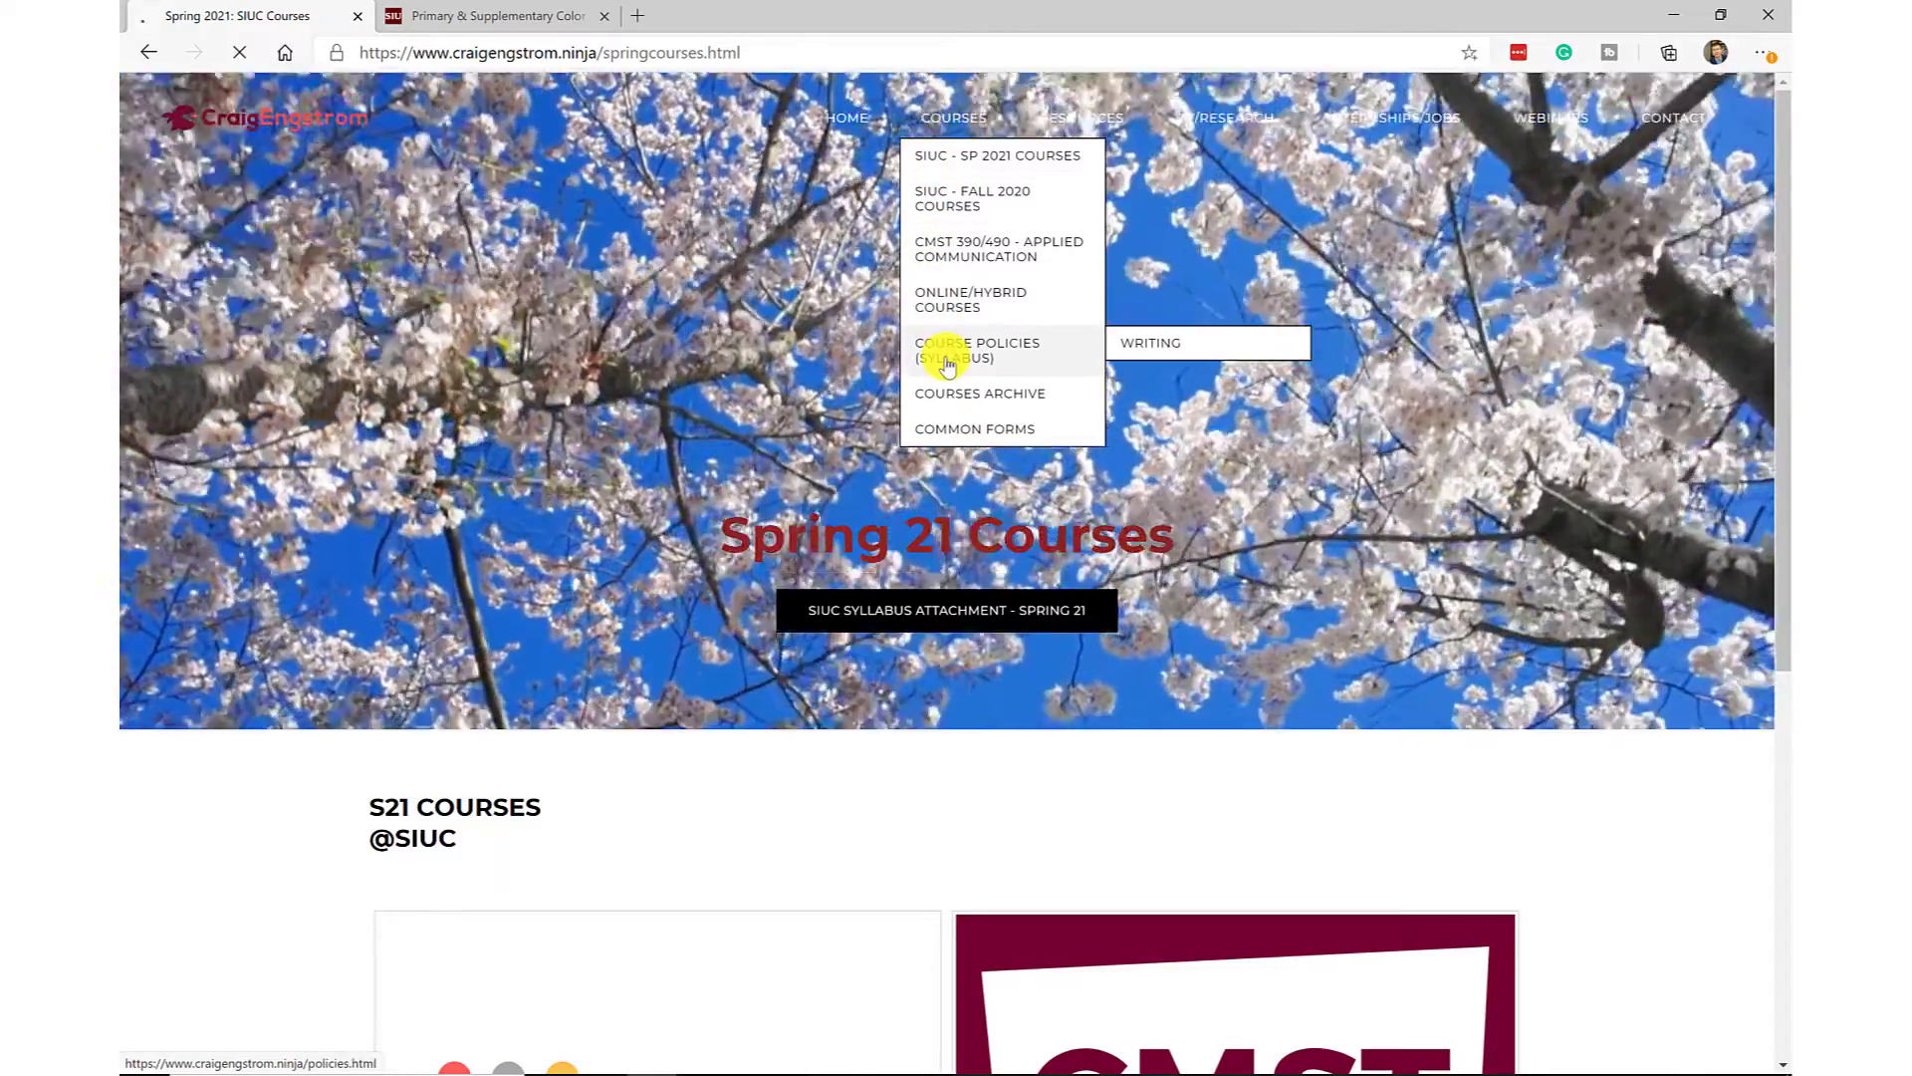
{"action": "left_click", "coordinate": [948, 362]}
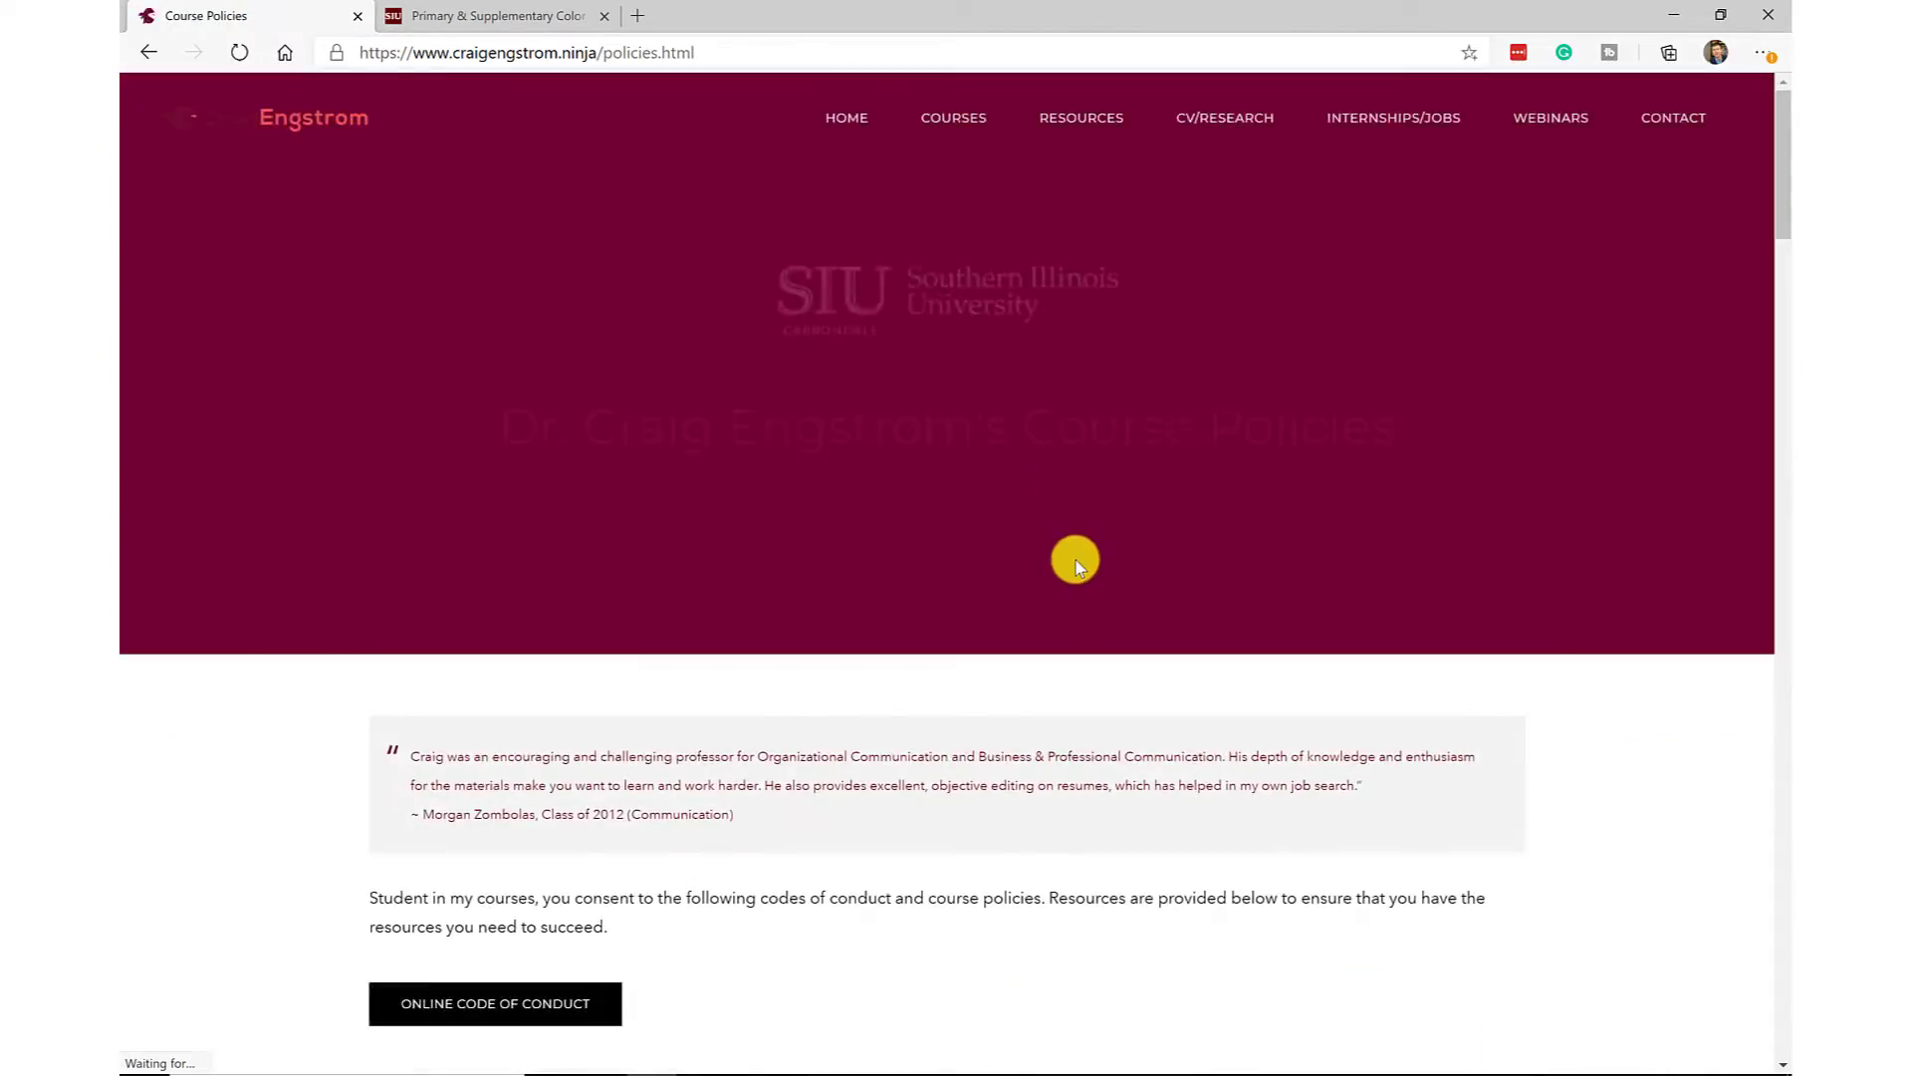
{"action": "scroll", "coordinate": [1080, 573], "scroll_direction": "down", "scroll_amount": 5}
{"action": "scroll", "coordinate": [1081, 573], "scroll_direction": "up", "scroll_amount": 5}
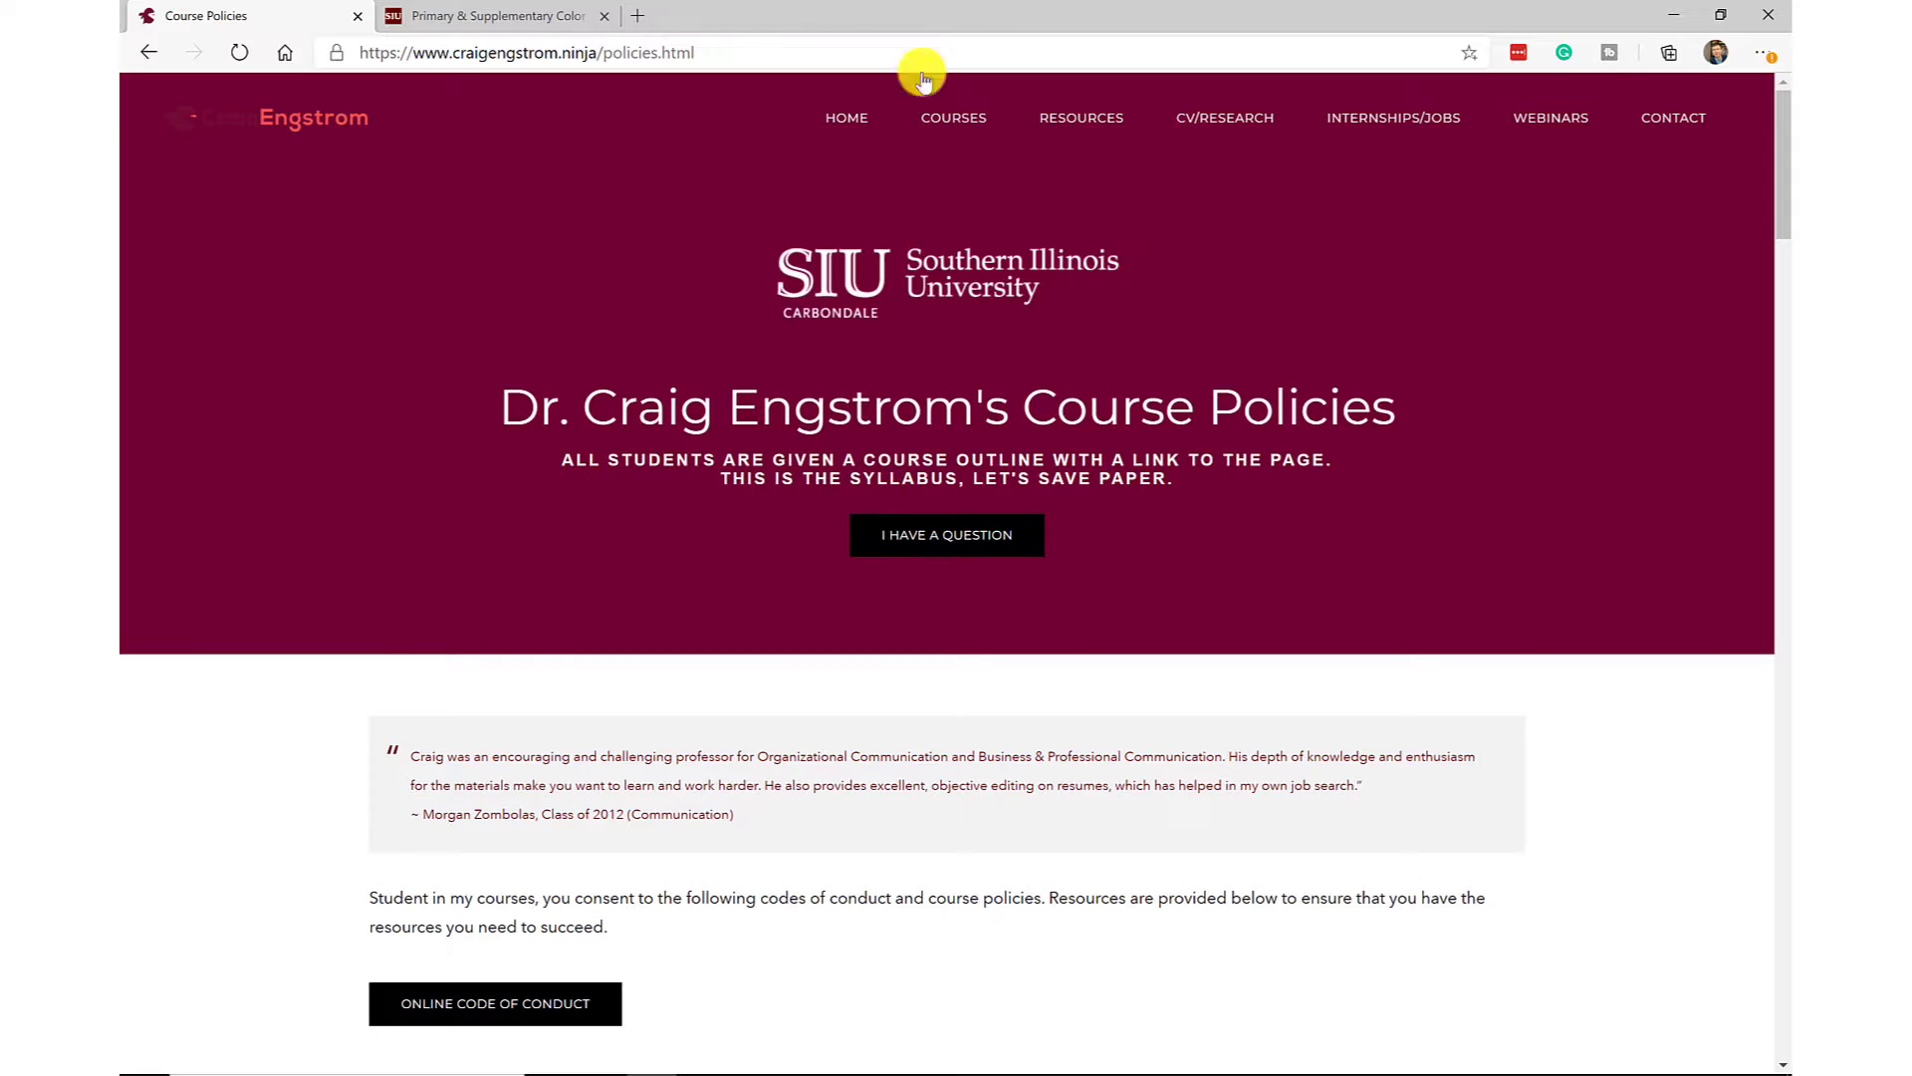
Step: Review the primary and accent colors and the acceptable typefaces in Branding-Guidelines-2018.pdf in Adobe Acrobat
{"action": "left_click", "coordinate": [563, 15]}
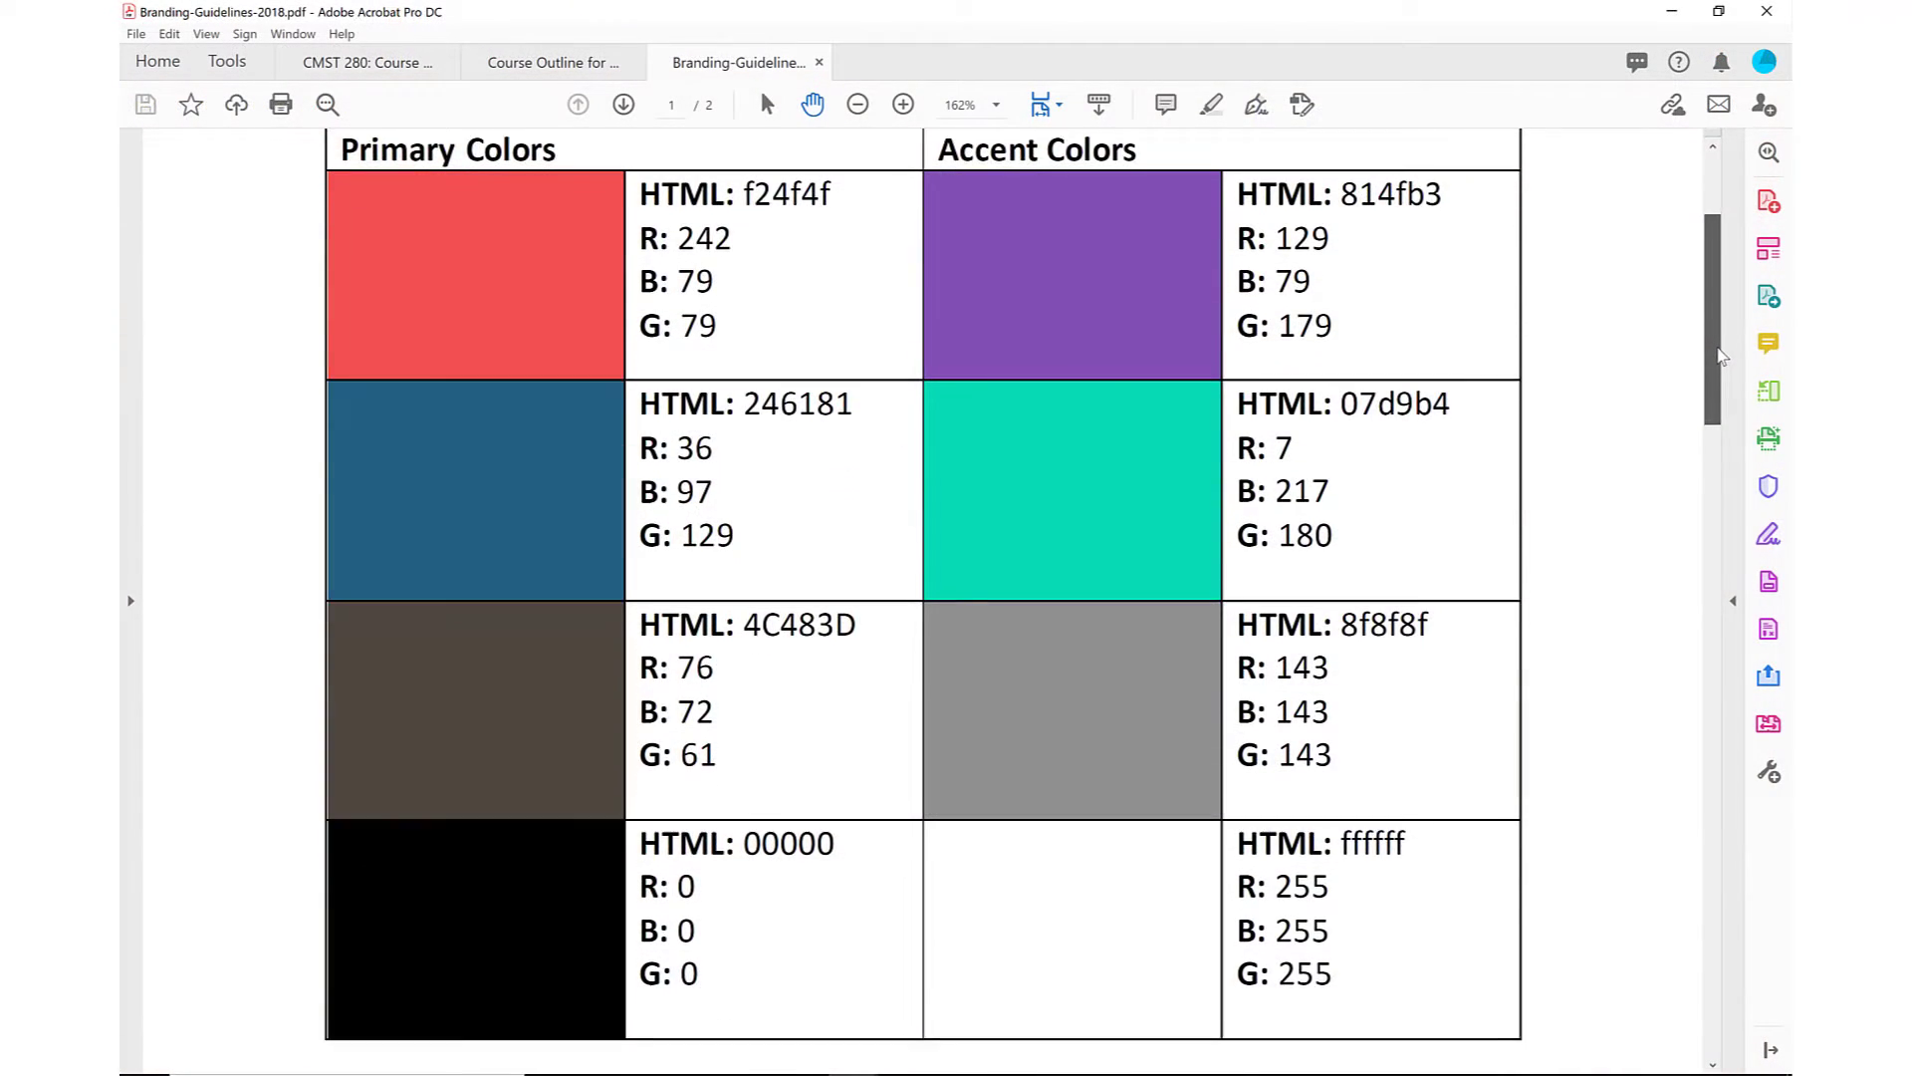
{"action": "scroll", "coordinate": [1723, 373], "scroll_direction": "down", "scroll_amount": 2}
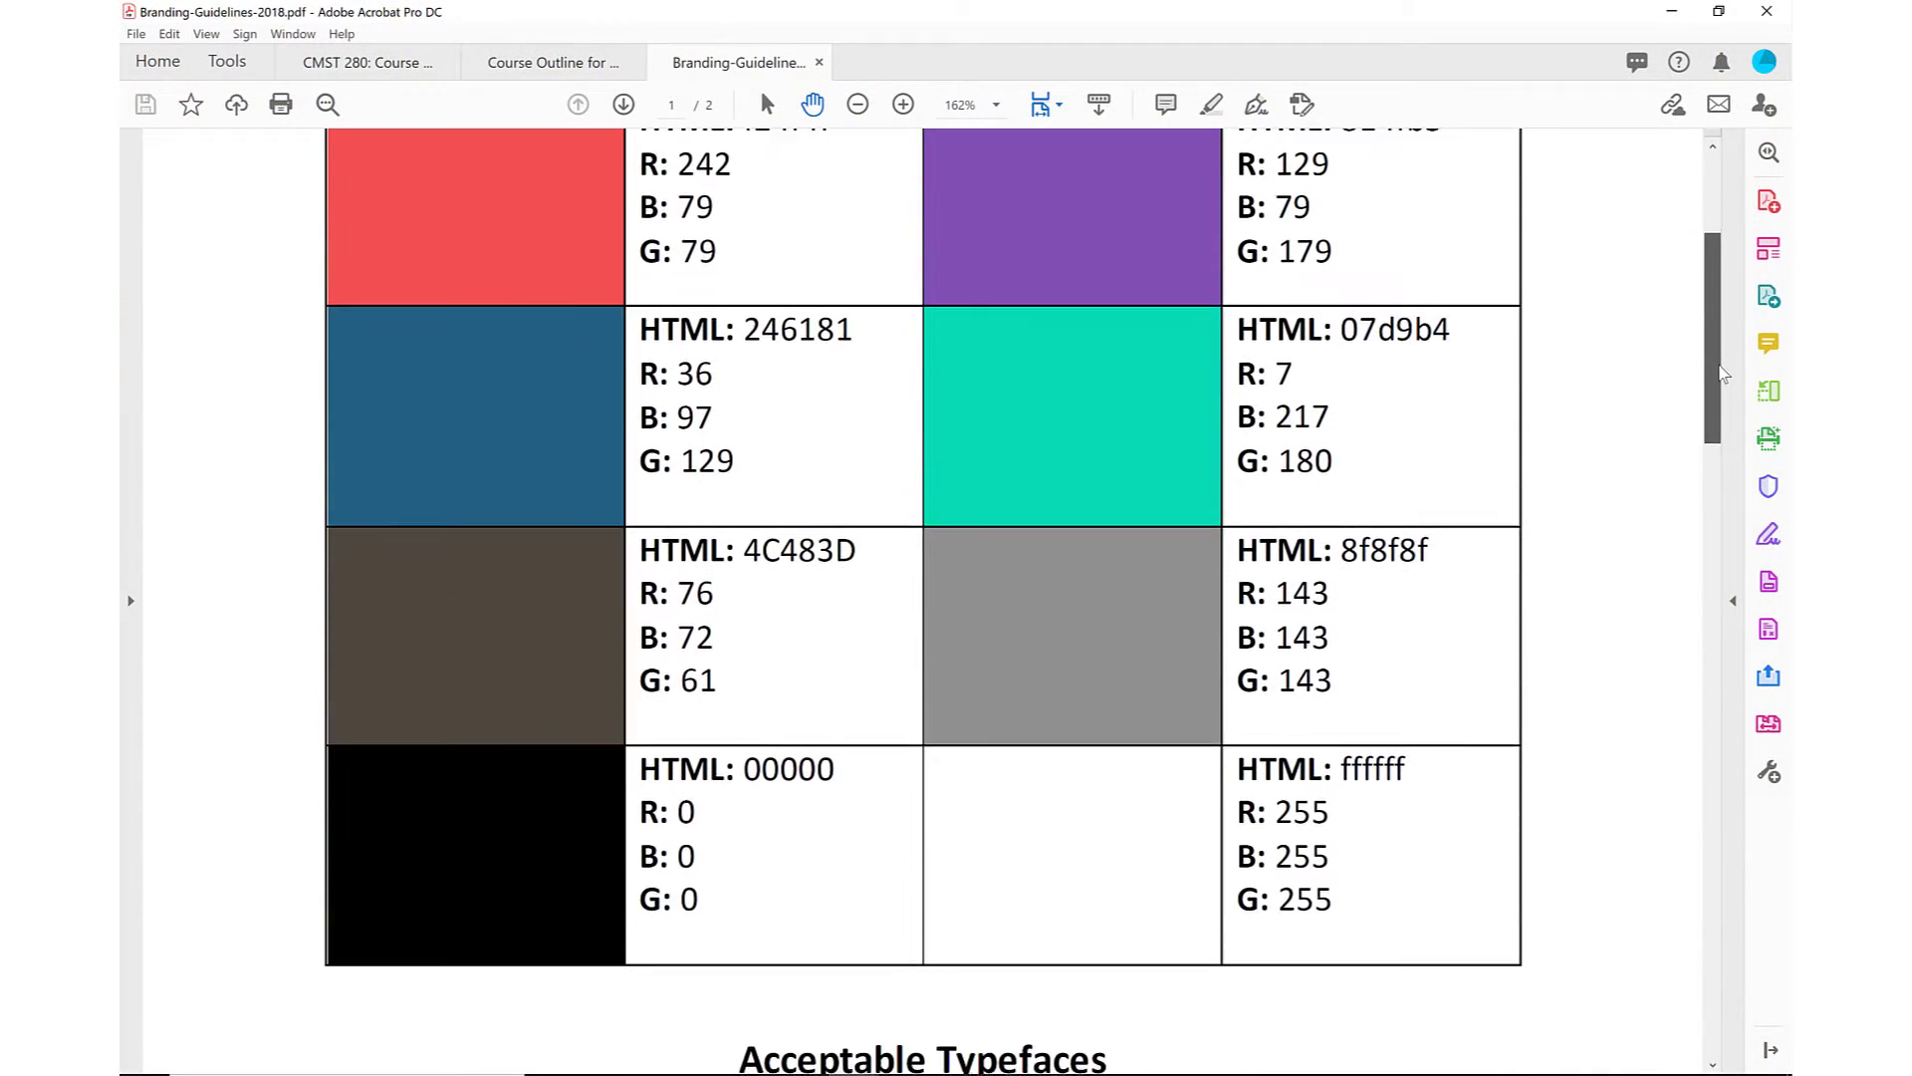
{"action": "left_click_drag", "start_coordinate": [1721, 367], "coordinate": [1686, 906]}
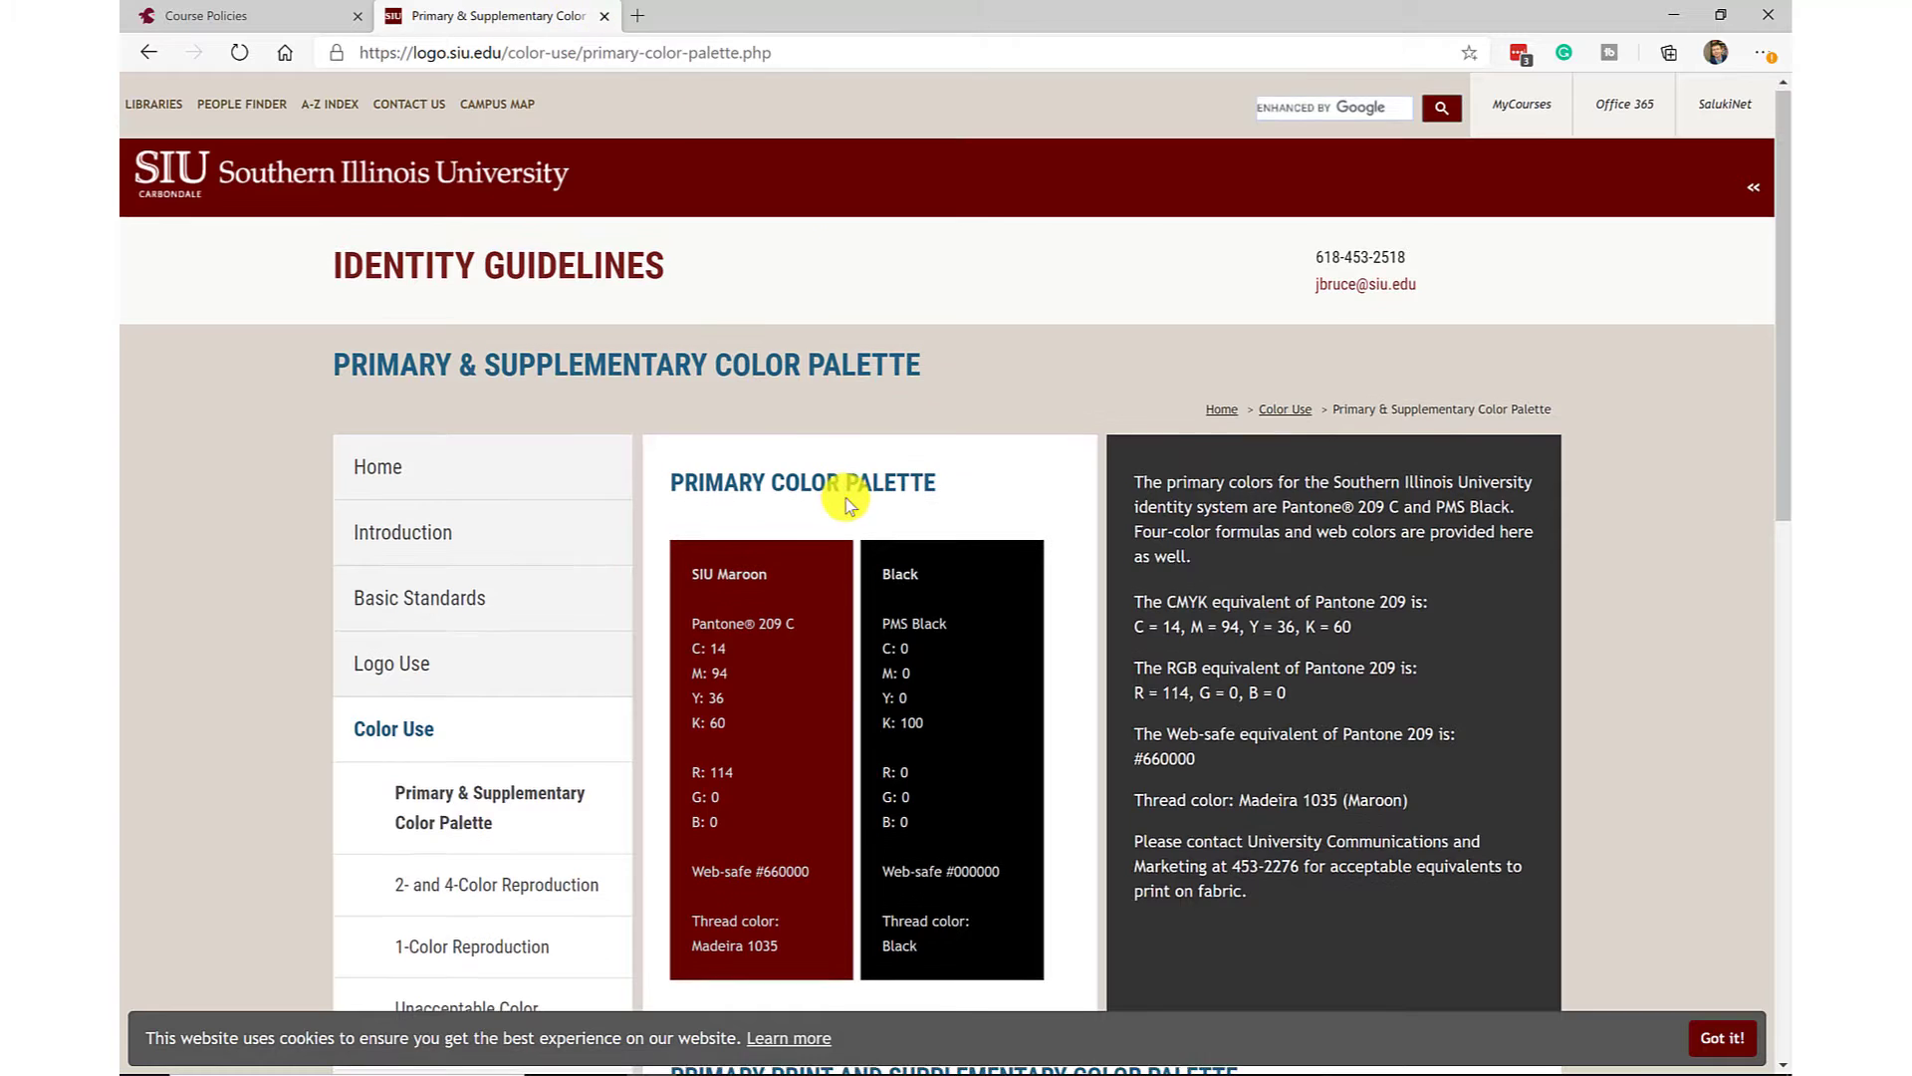
Step: Examine the primary, print and supplementary color palettes on the SIU Identity Guidelines page in the browser
{"action": "scroll", "coordinate": [845, 498], "scroll_direction": "down", "scroll_amount": 5}
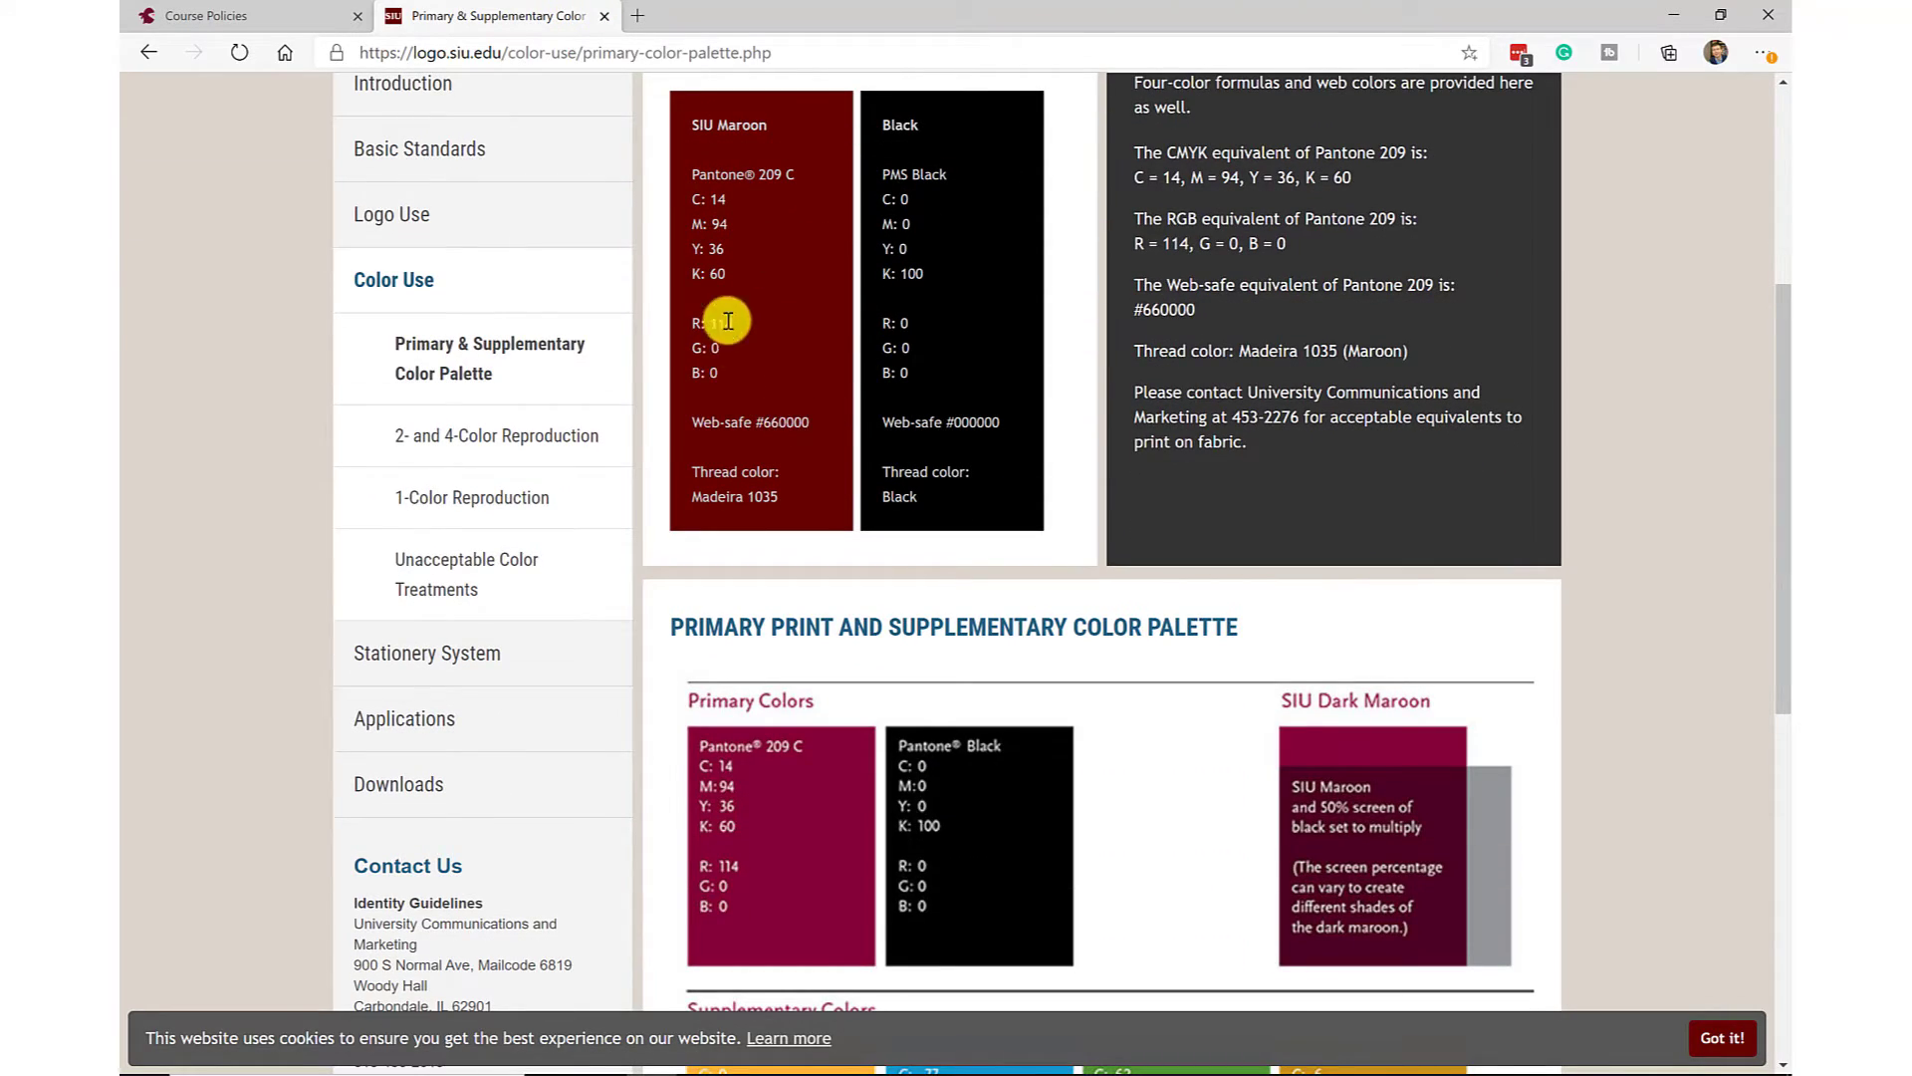
{"action": "scroll", "coordinate": [779, 440], "scroll_direction": "down", "scroll_amount": 1}
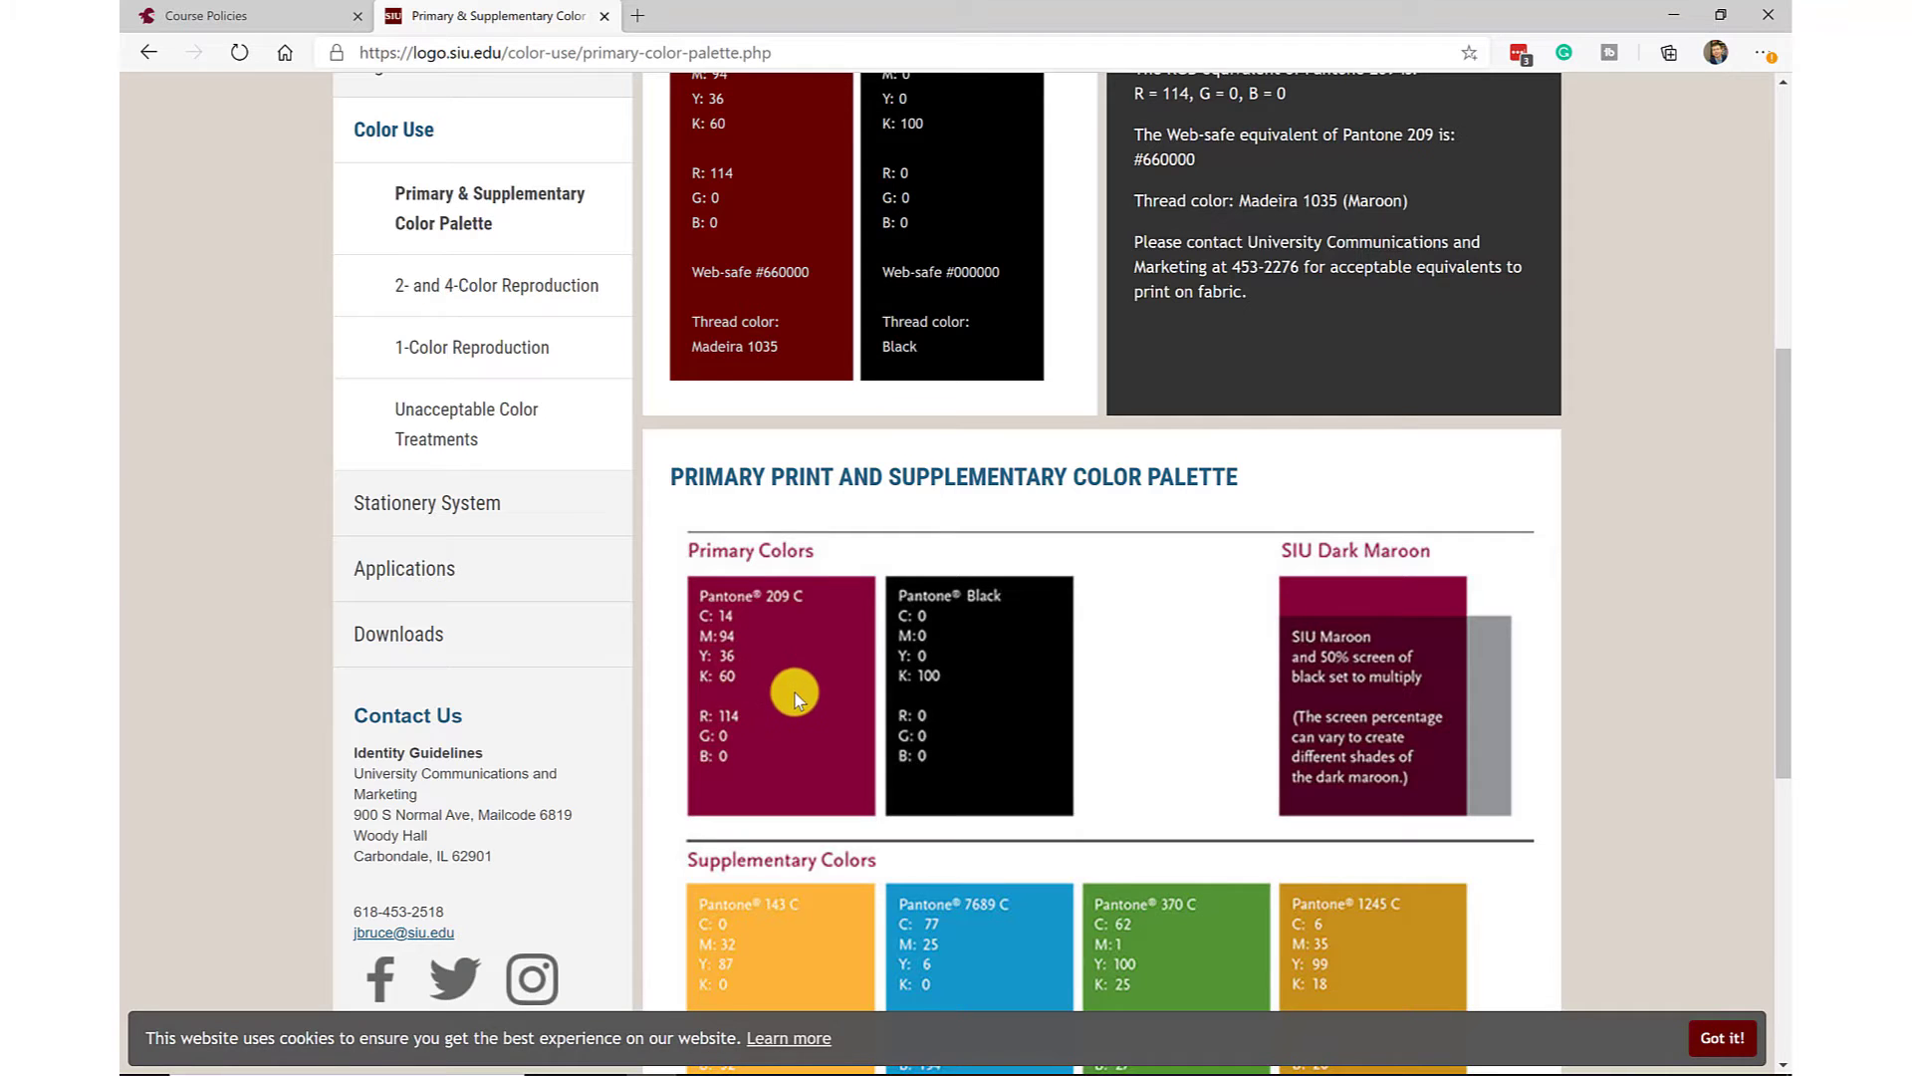
{"action": "scroll", "coordinate": [794, 691], "scroll_direction": "down", "scroll_amount": 6}
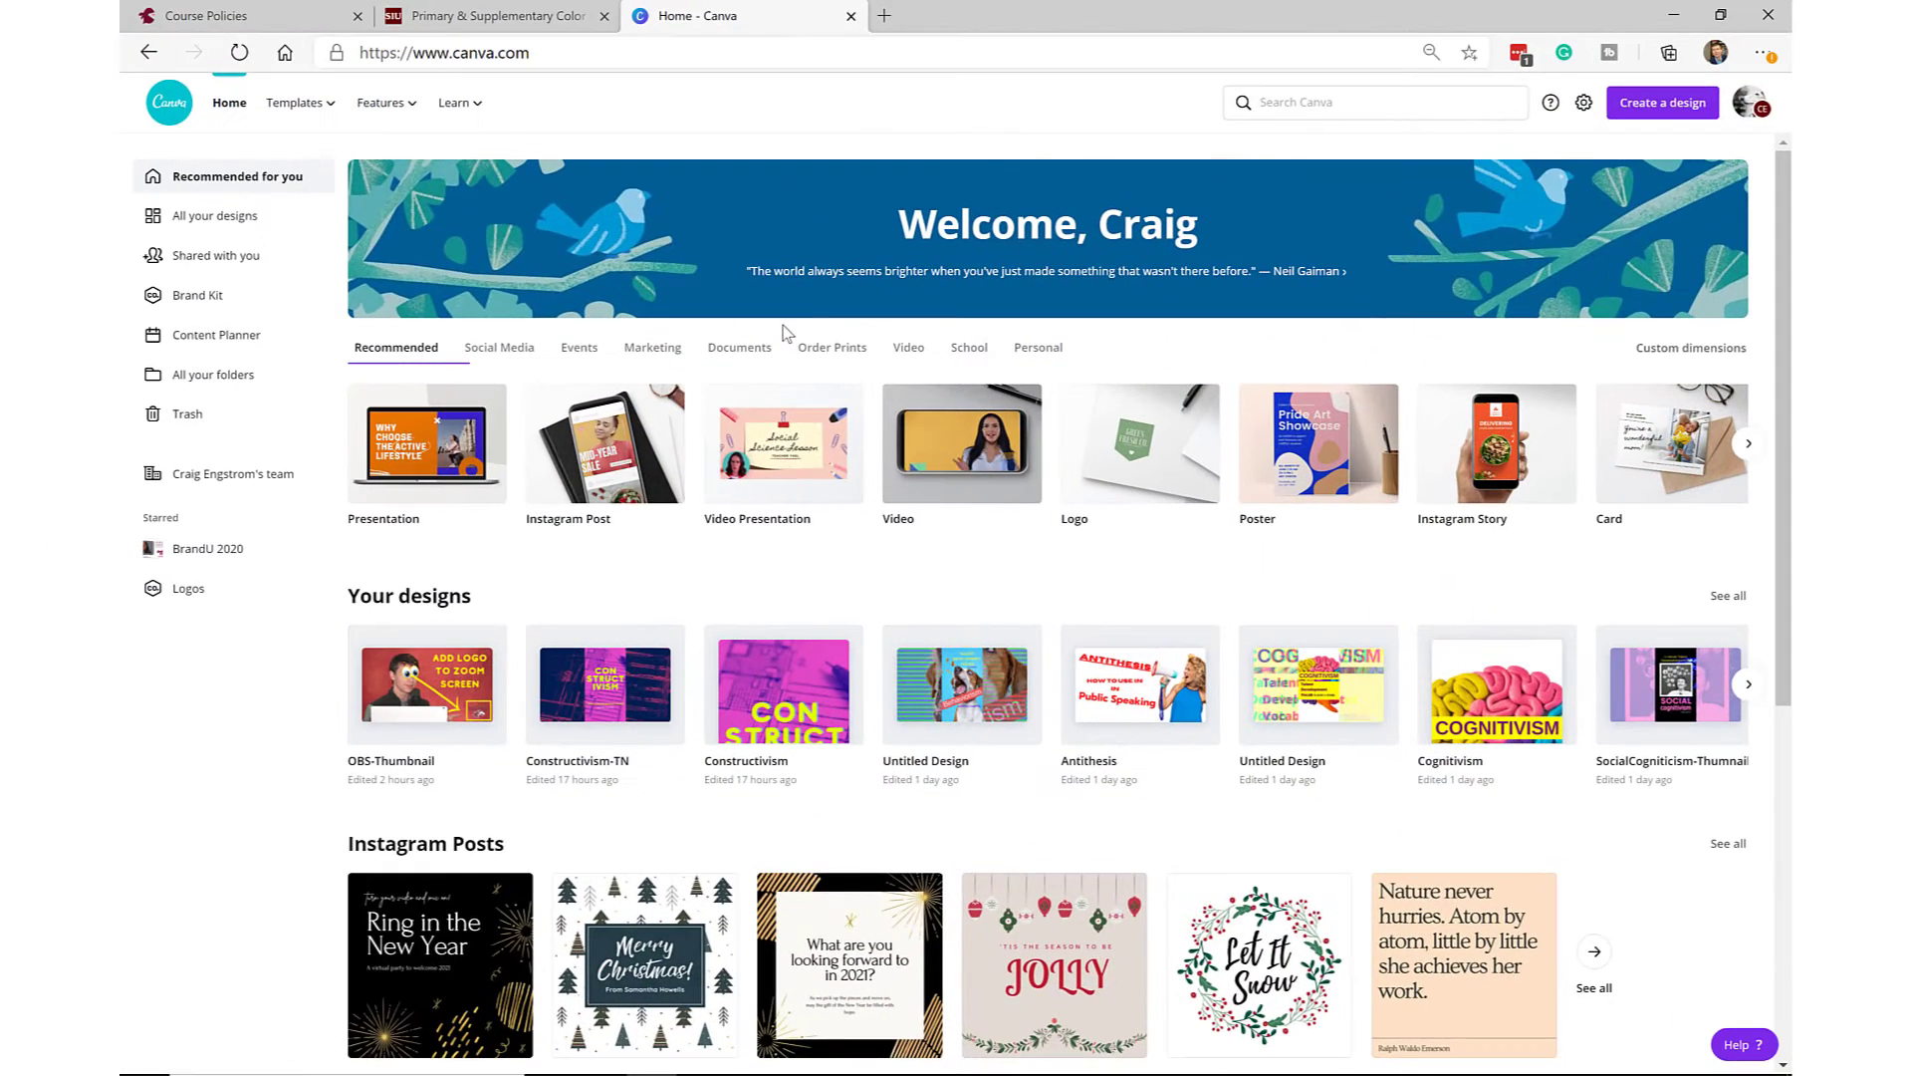
Step: Open the Brand Kit in Canva and look through its brand logos
{"action": "left_click", "coordinate": [305, 302]}
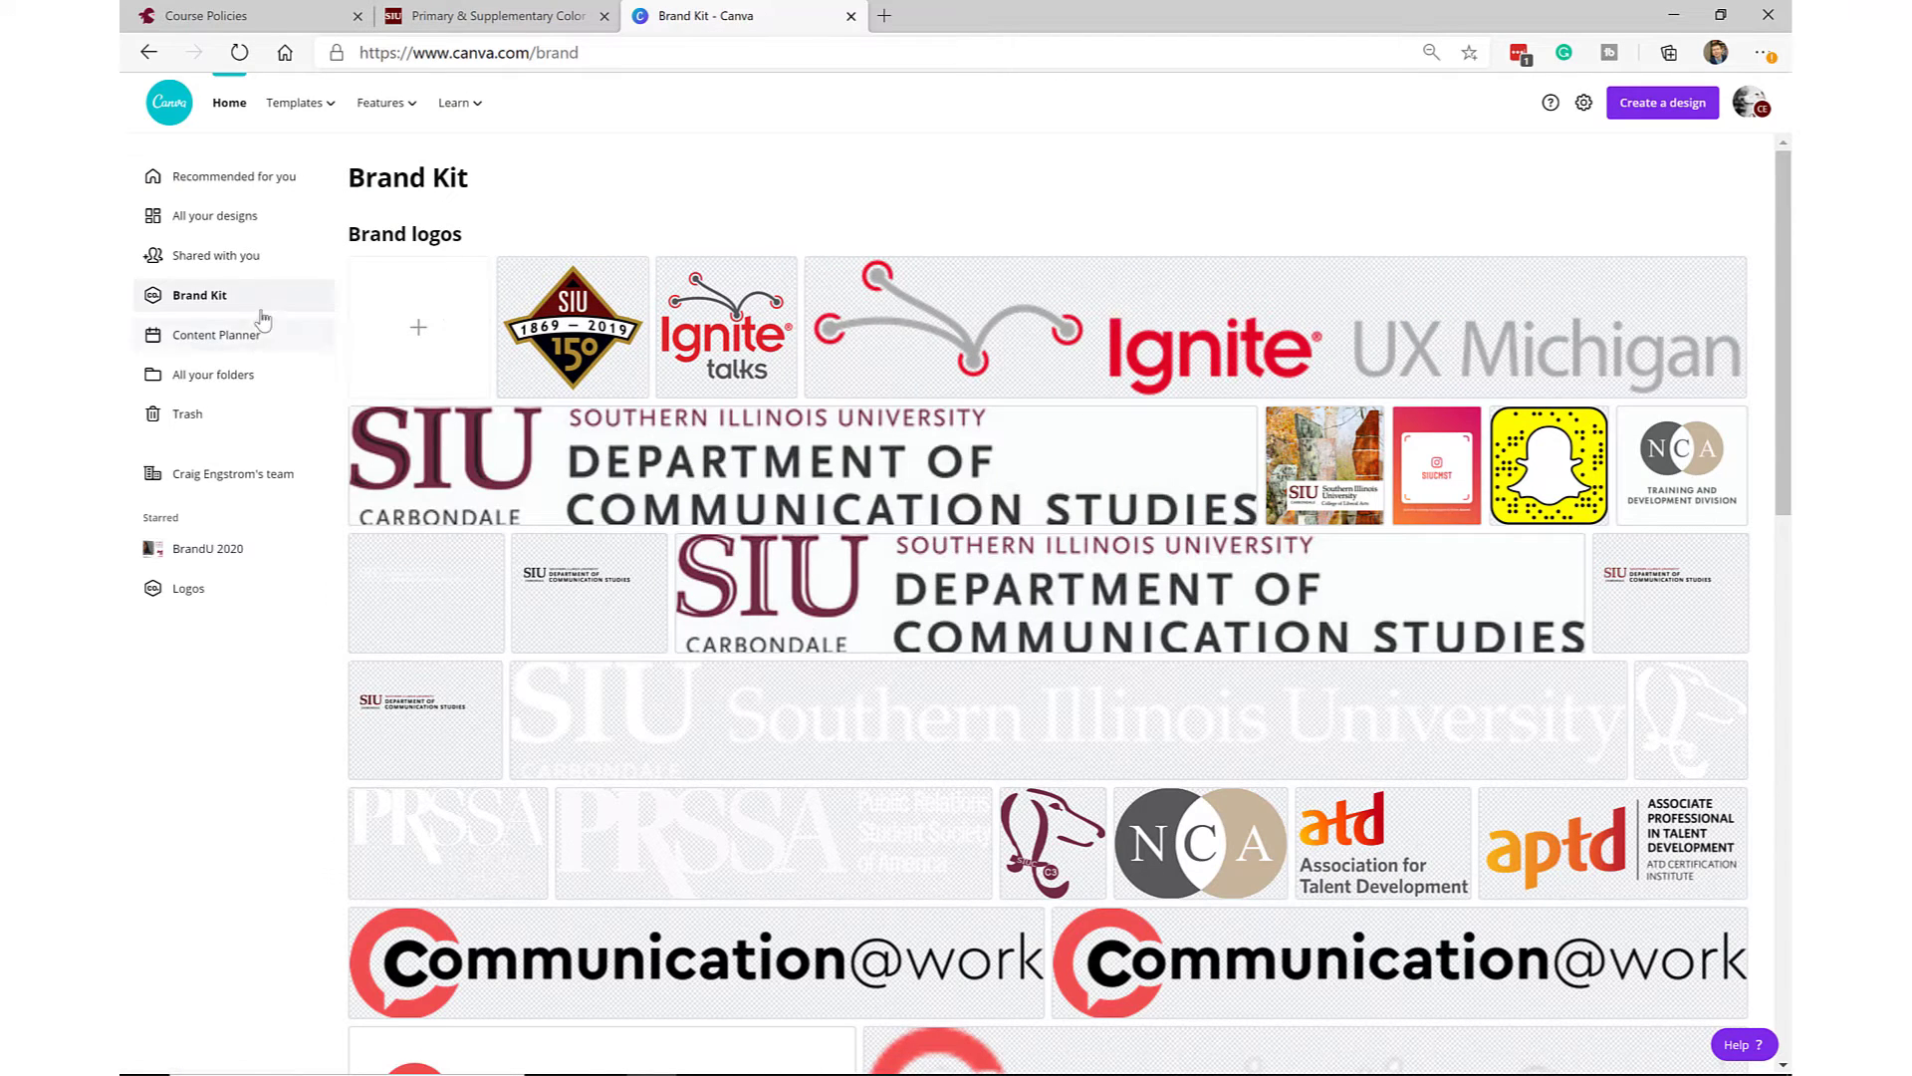
{"action": "scroll", "coordinate": [847, 458], "scroll_direction": "down", "scroll_amount": 14}
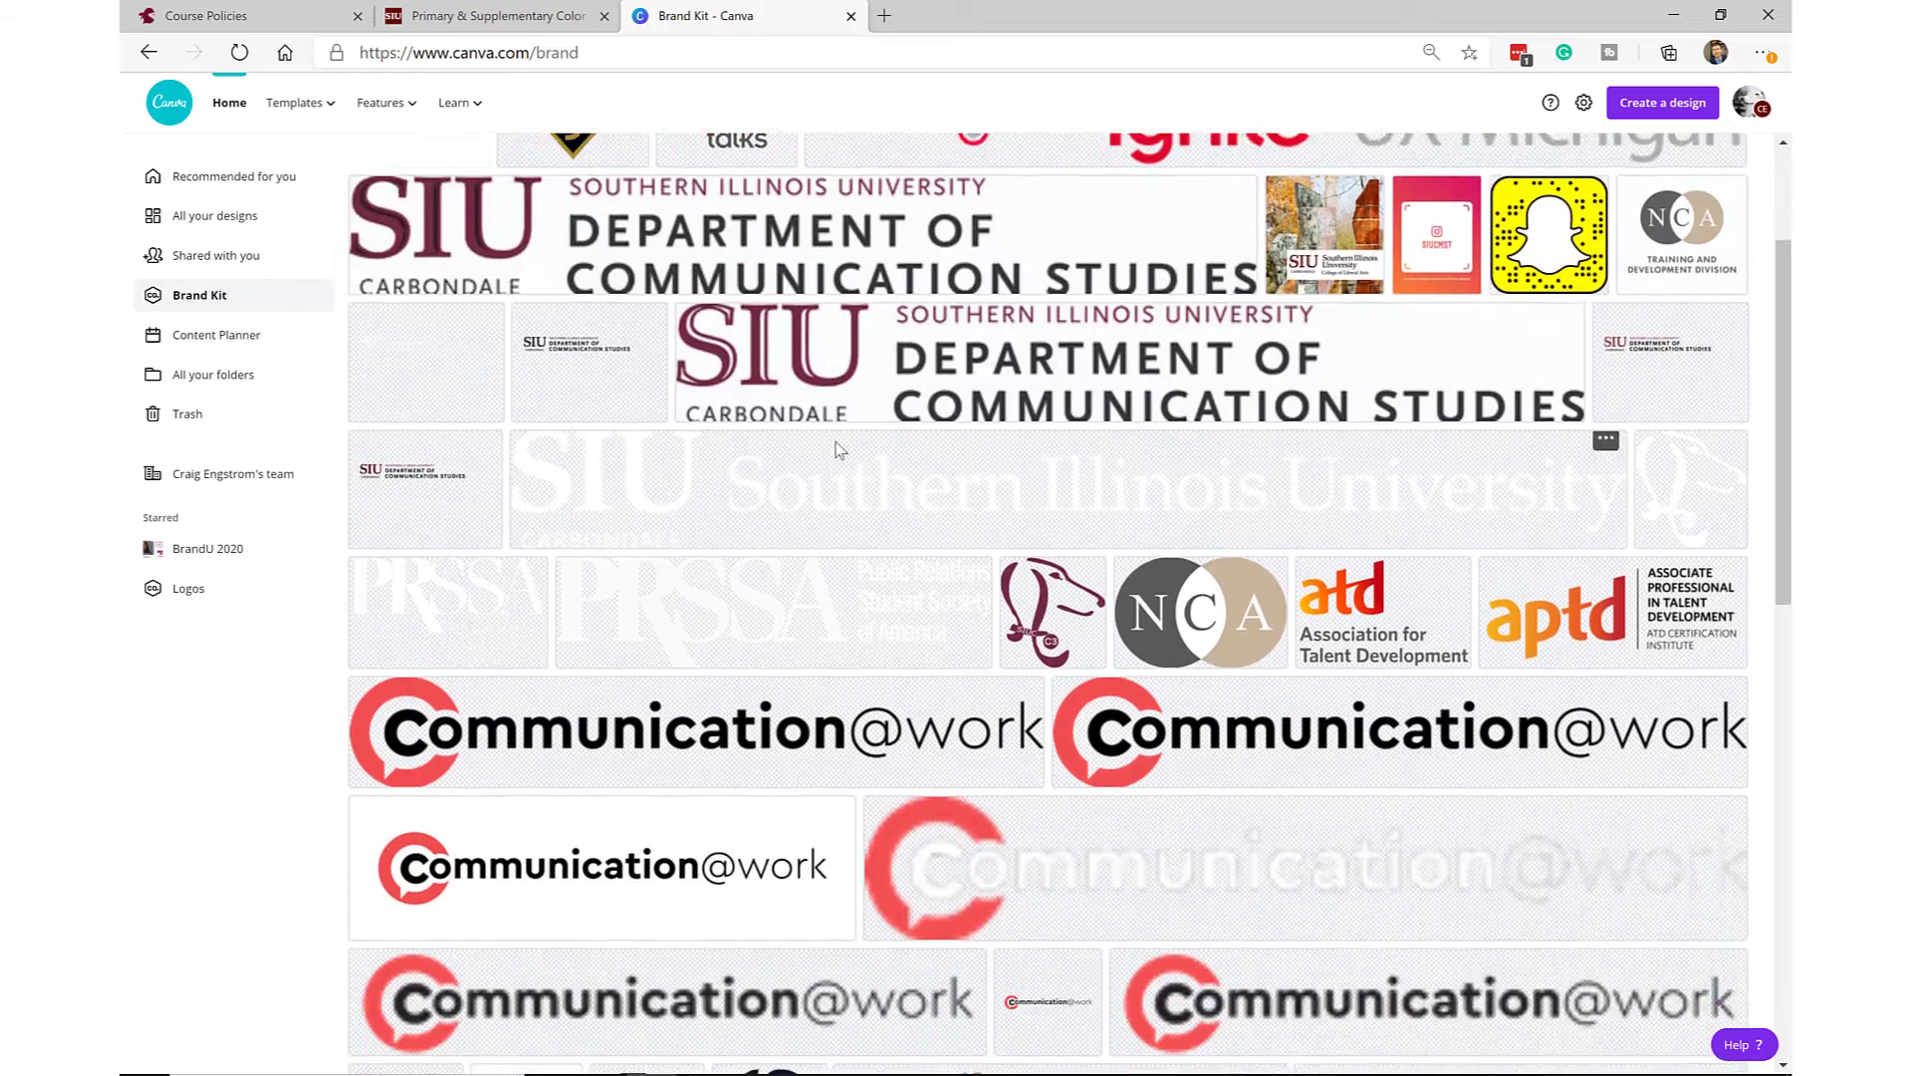